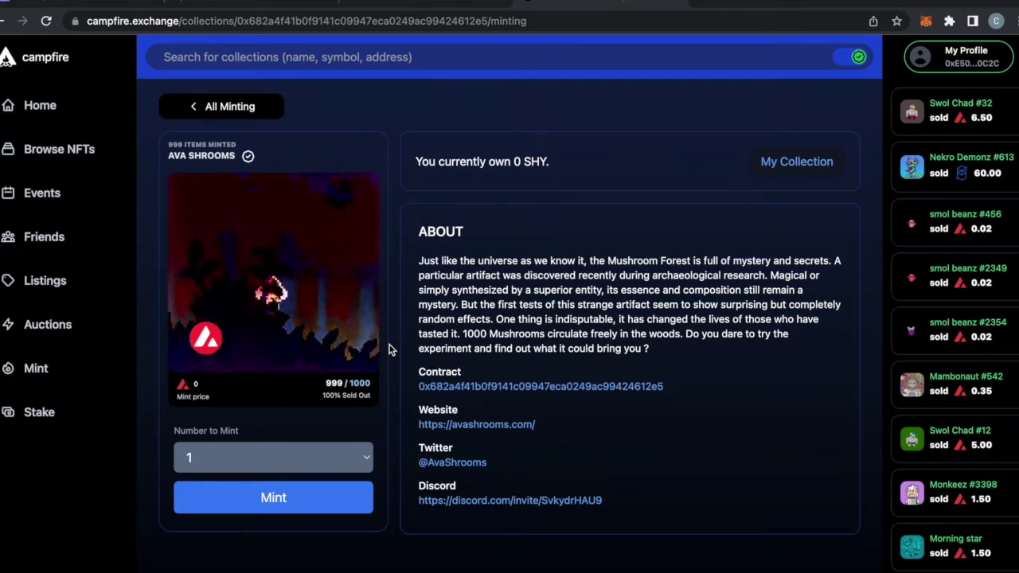
Open the MetaMask wallet and view the account's token assets on Avalanche
click(926, 22)
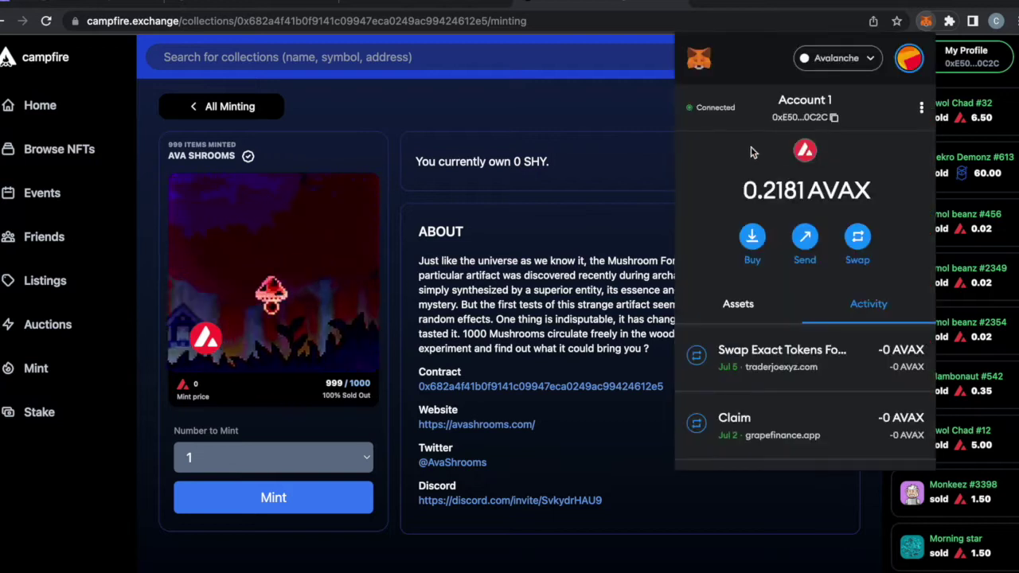
click(726, 301)
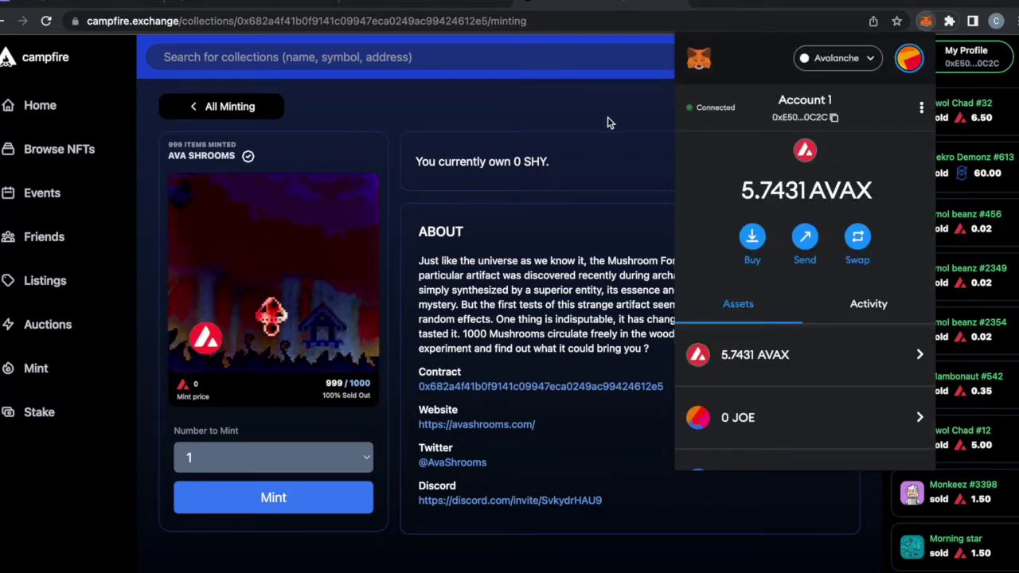
click(606, 122)
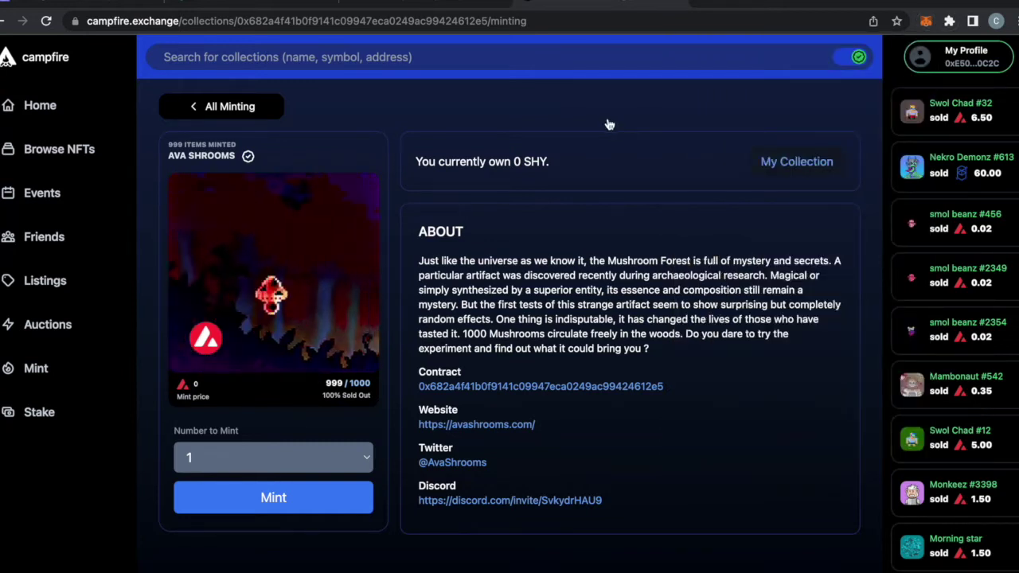
Request the minting of one AVA SHROOMS NFT and reject the wallet transaction
click(311, 494)
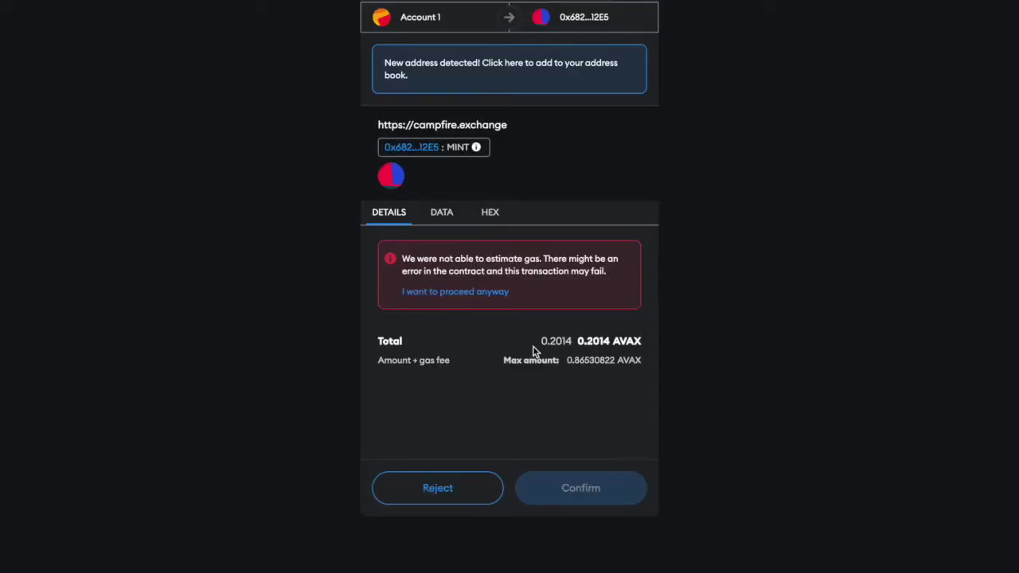
click(464, 490)
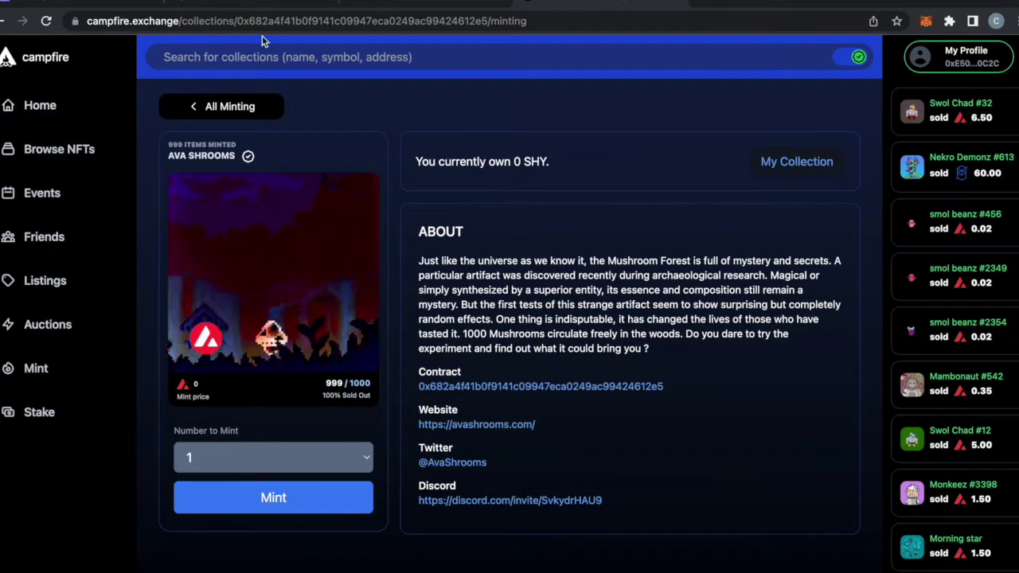
Switch to the Joepegs marketplace and view its home page and the recent listings on its Explore page
click(102, 8)
scroll(184, 265, down, 2)
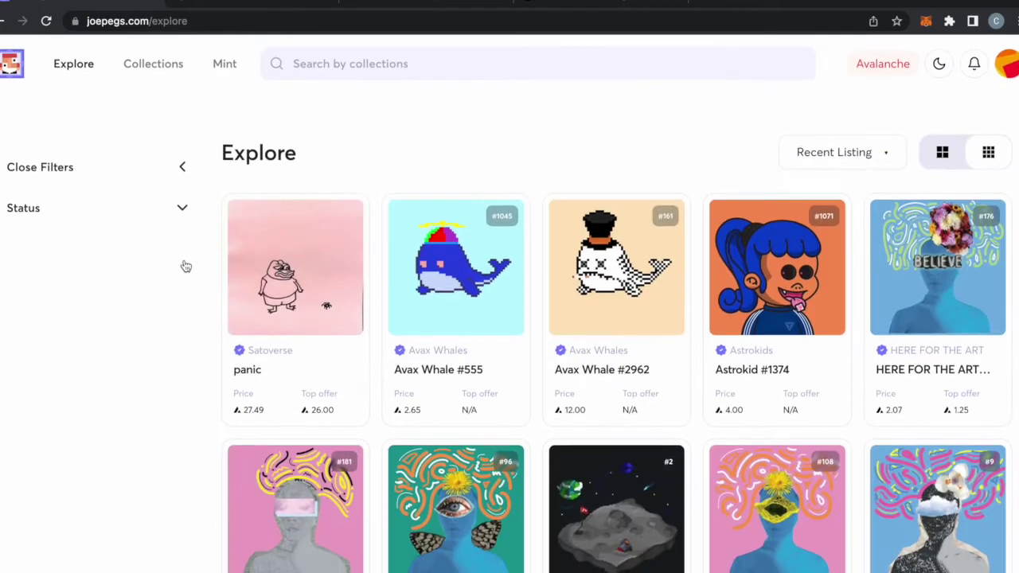
scroll(184, 262, down, 1)
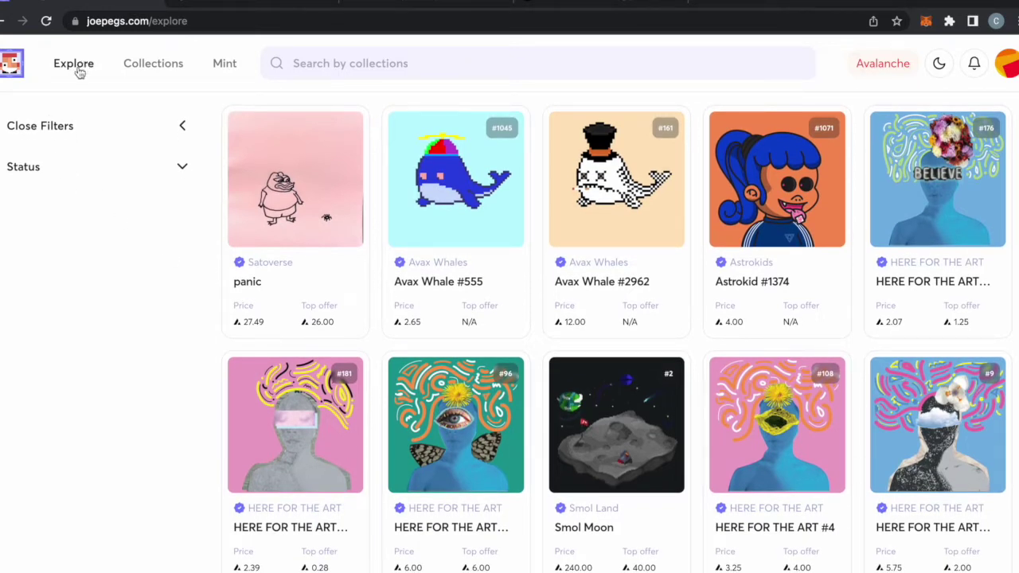
click(5, 67)
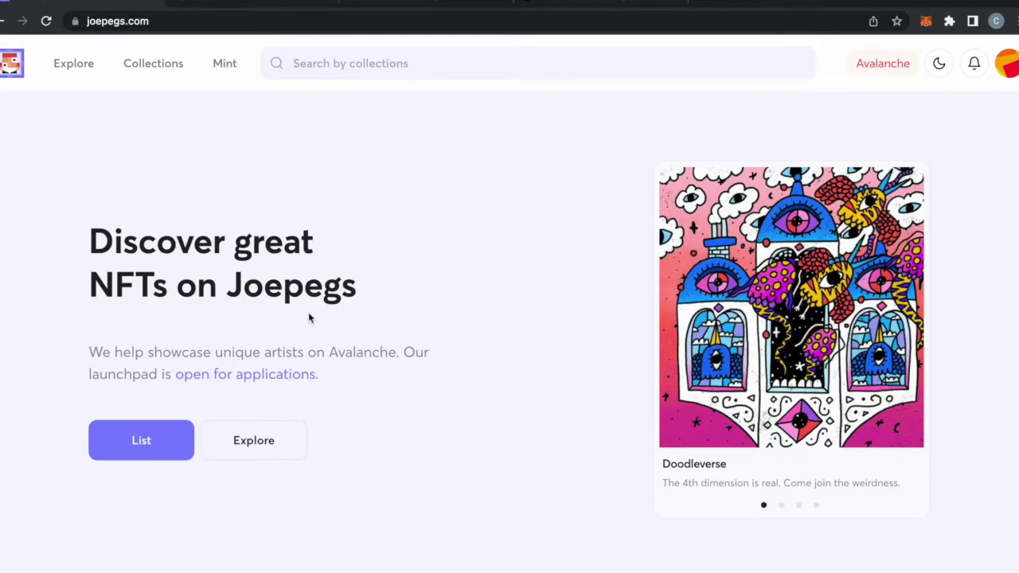
click(239, 443)
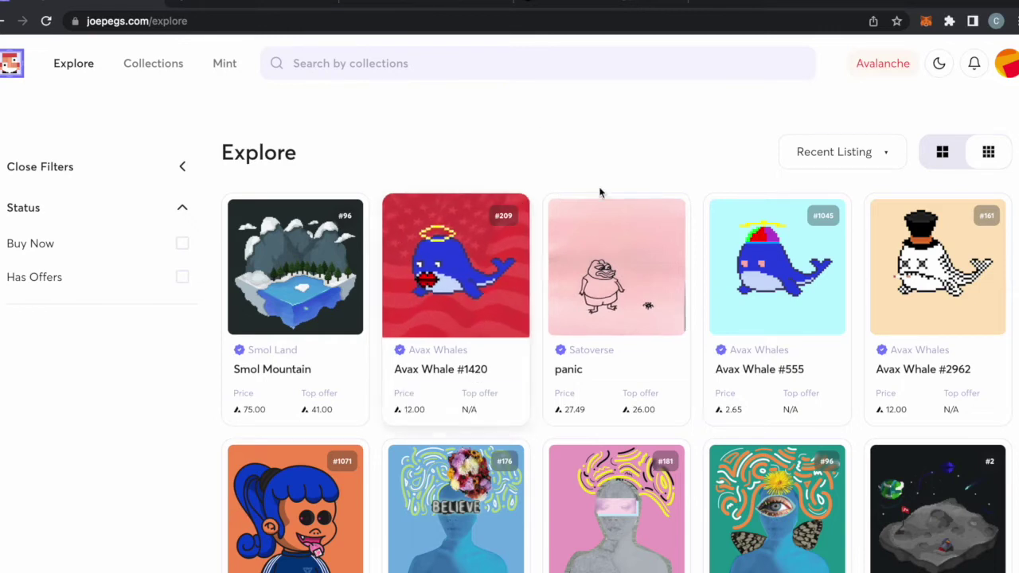
Open the Smol Joes collection from the collections list and examine its items, prices and top offers
click(153, 63)
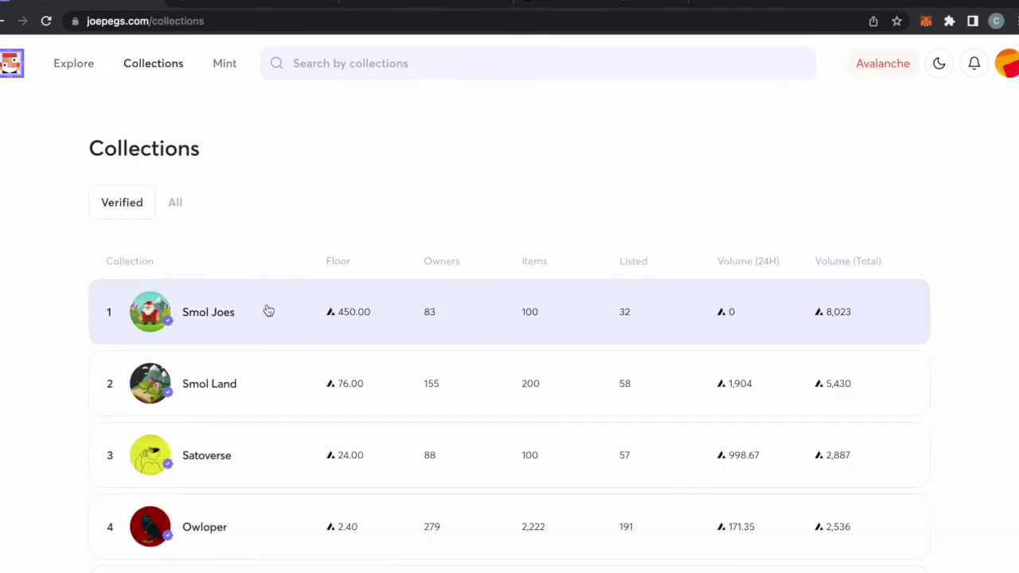
click(269, 311)
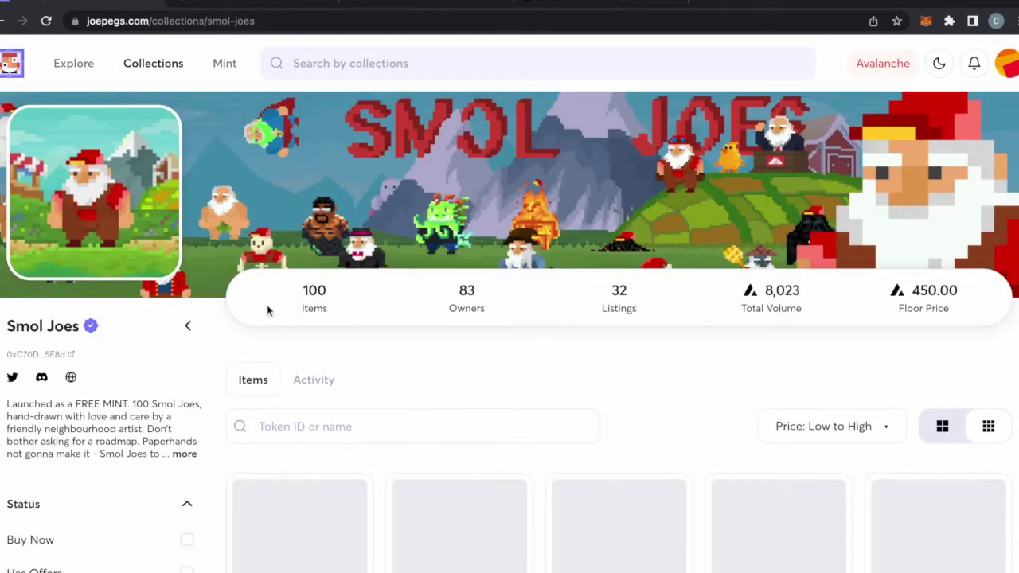
scroll(353, 371, down, 2)
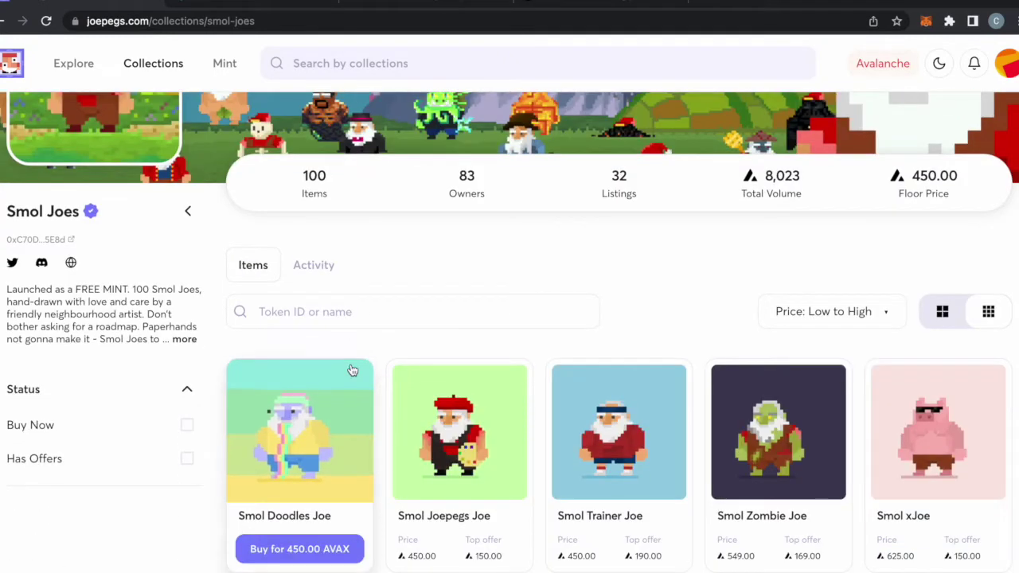
scroll(352, 371, down, 3)
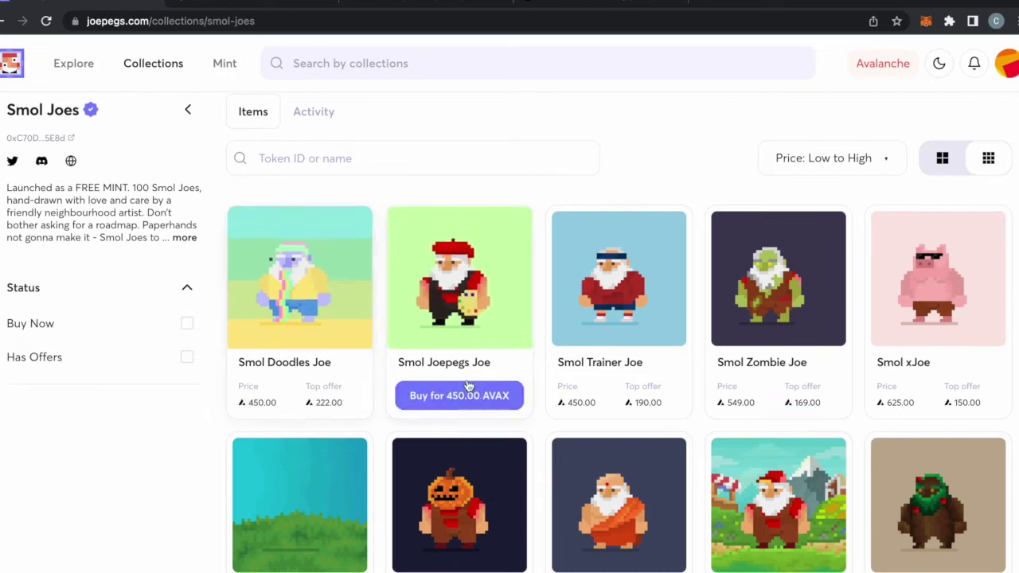
scroll(470, 381, down, 3)
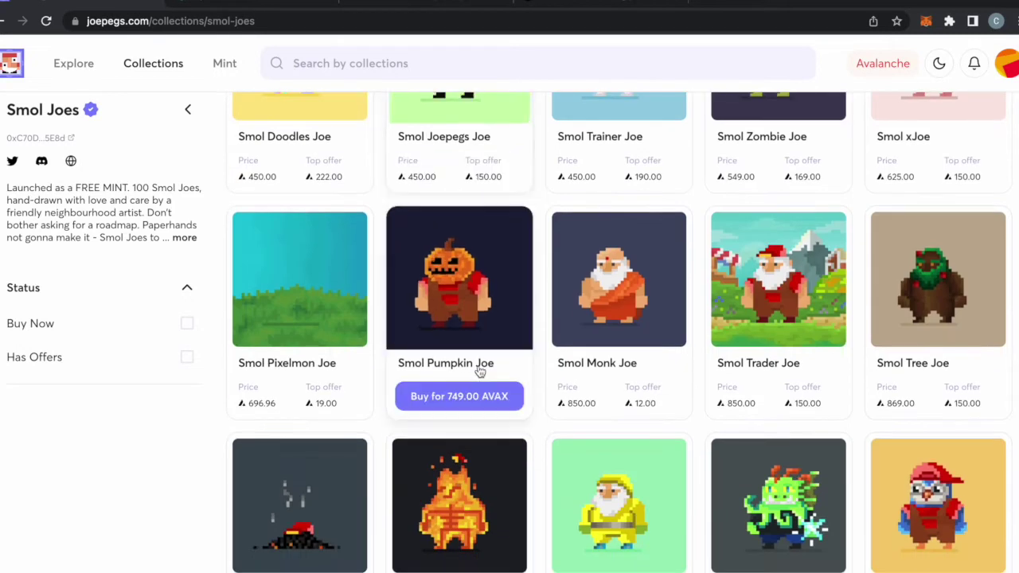
scroll(480, 372, down, 2)
scroll(480, 372, down, 3)
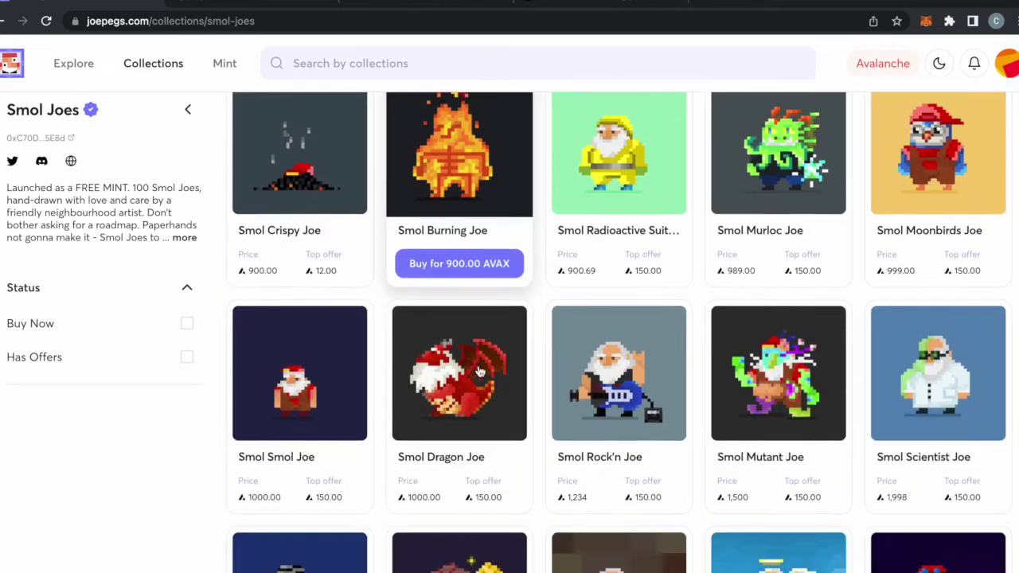
scroll(480, 372, down, 3)
scroll(481, 365, down, 1)
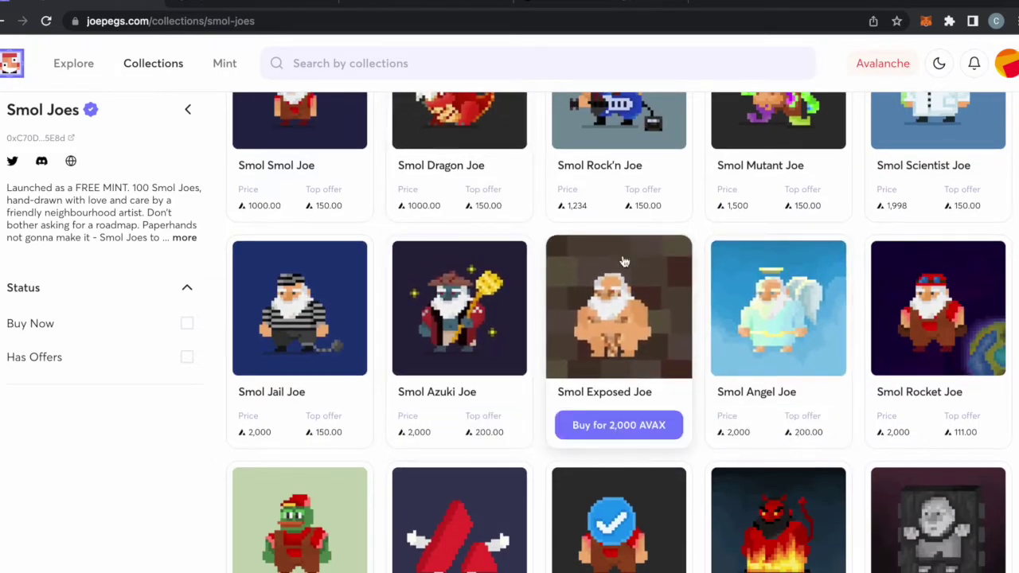
scroll(709, 271, down, 3)
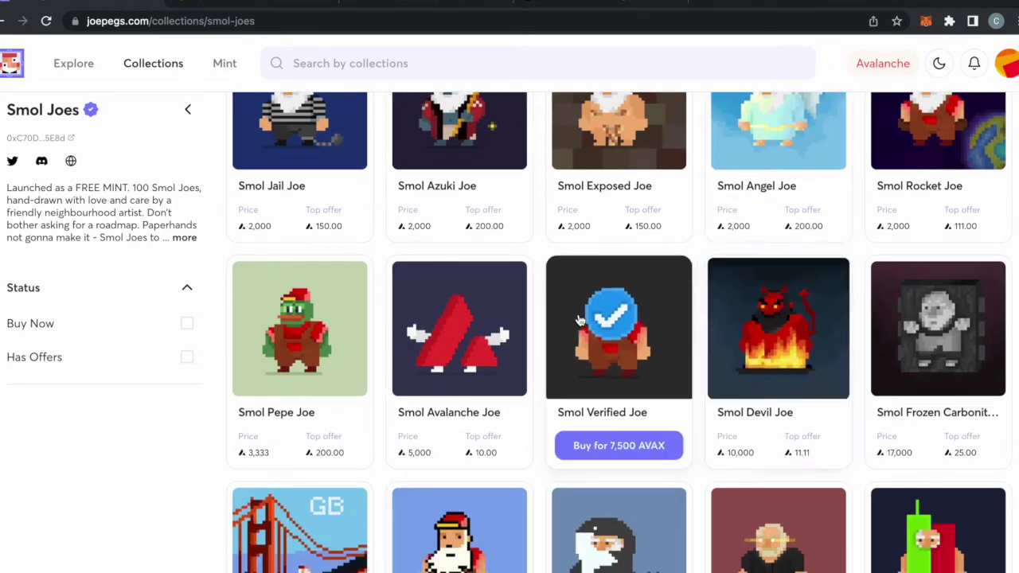
scroll(579, 319, down, 5)
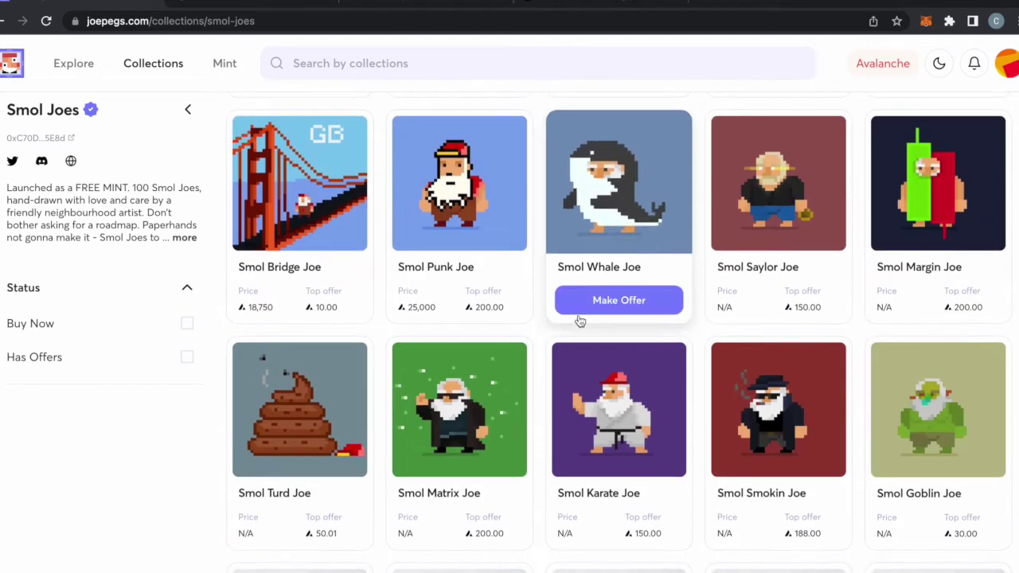
scroll(580, 320, down, 3)
scroll(598, 464, down, 3)
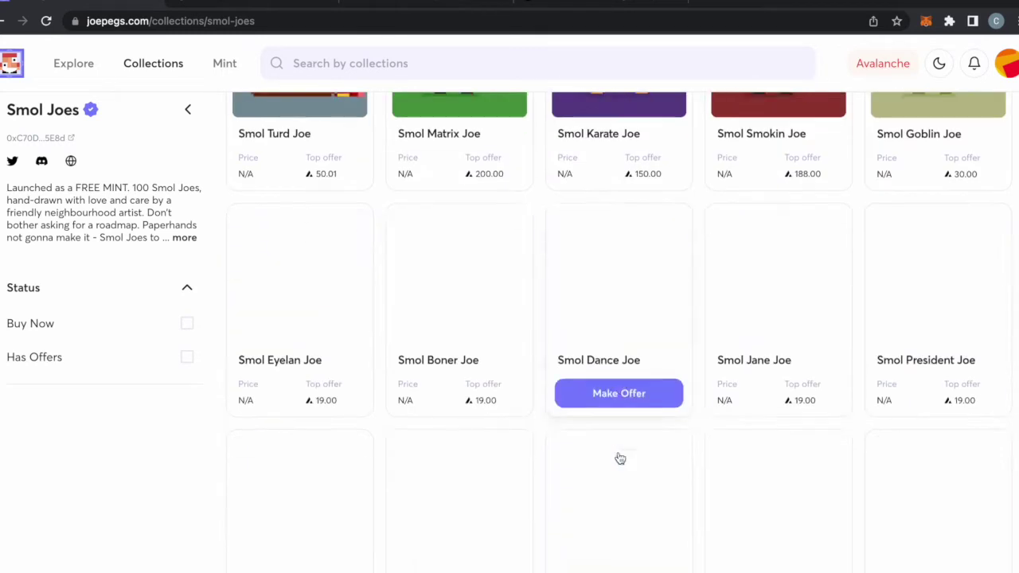
scroll(620, 458, up, 2)
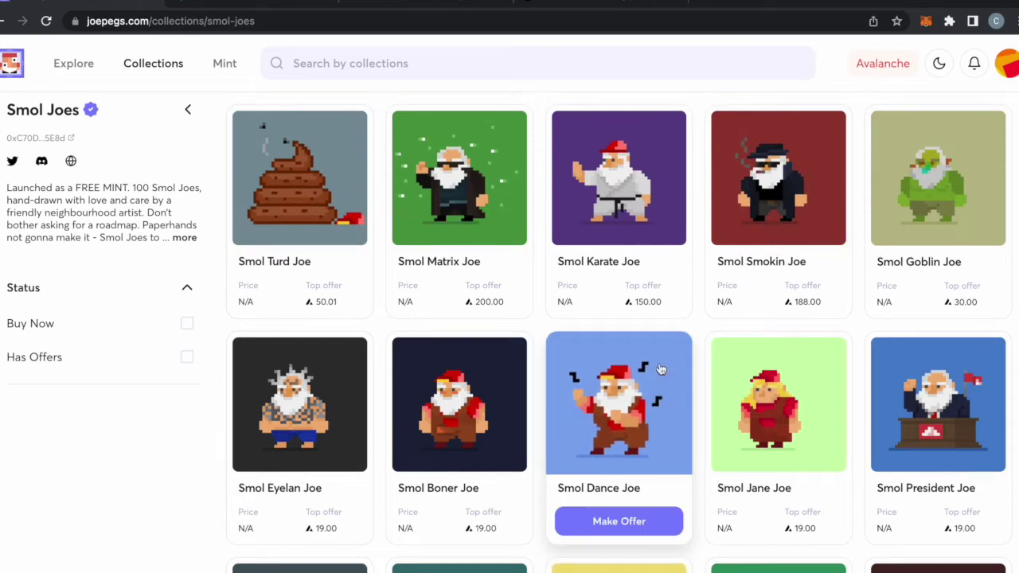
scroll(751, 255, up, 10)
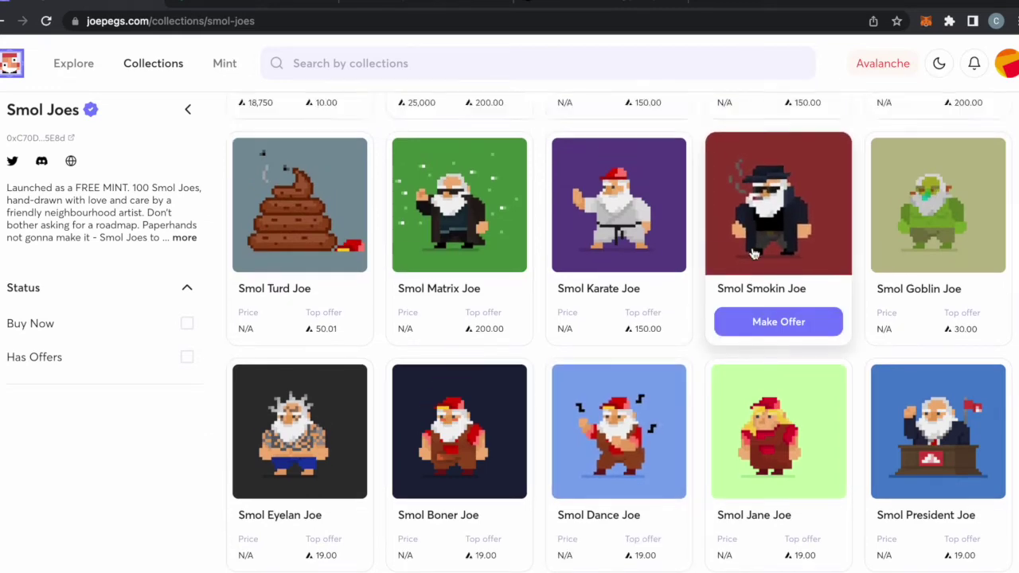
scroll(752, 253, down, 1)
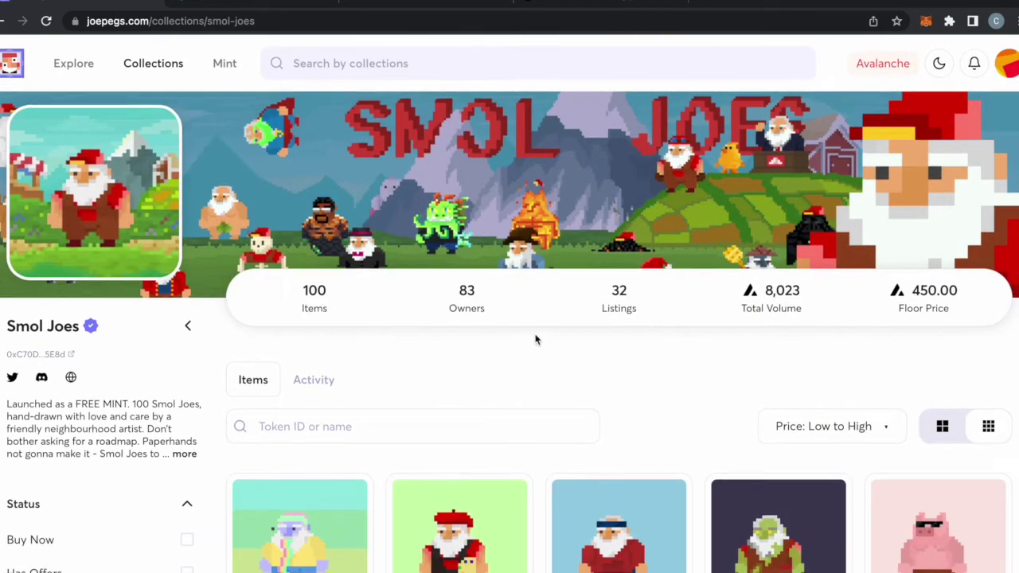
scroll(537, 339, down, 2)
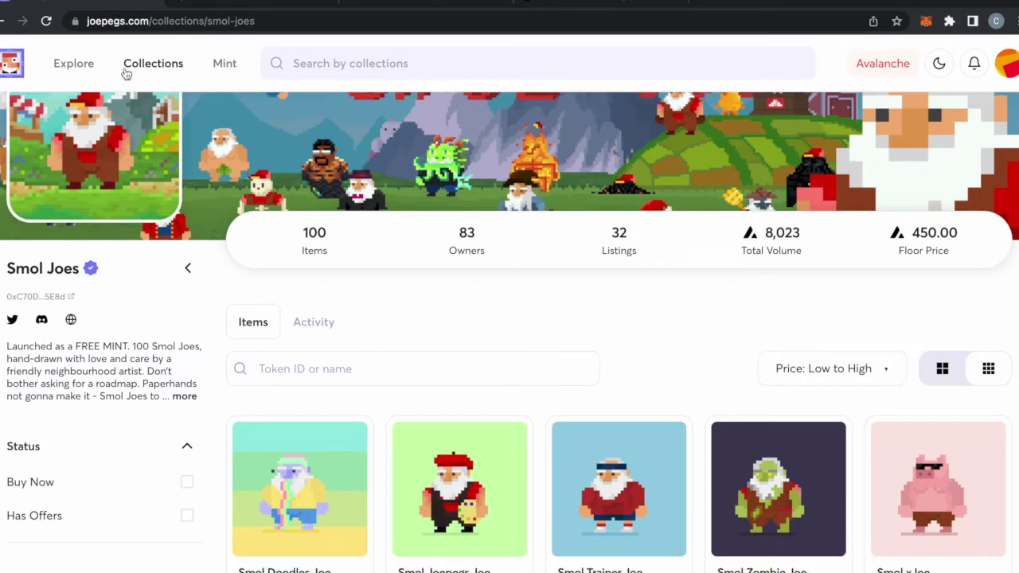
Return to the Joepegs collections list and view the Kalao, NFTrade and Campfire marketplaces in turn
click(125, 72)
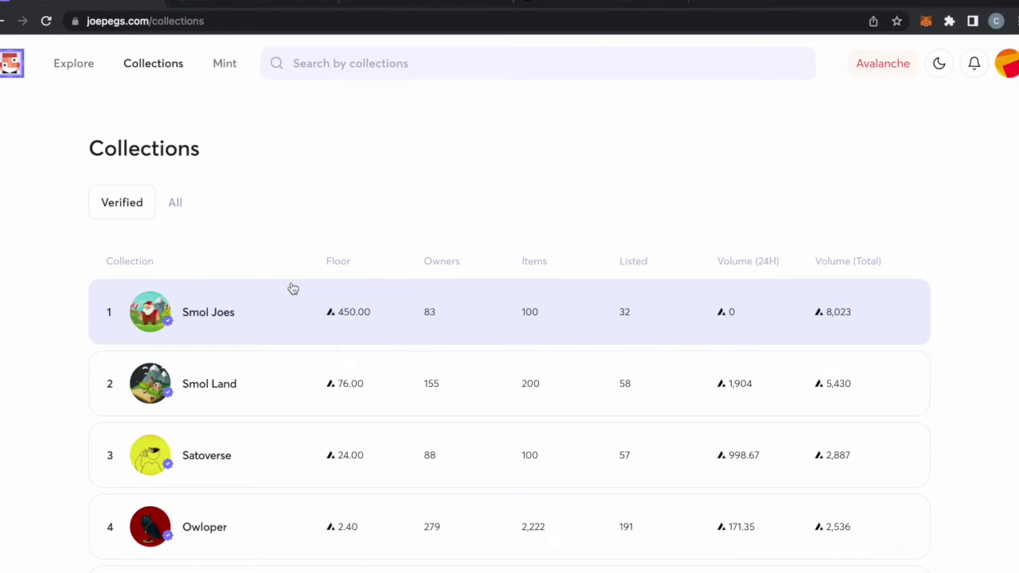
click(267, 5)
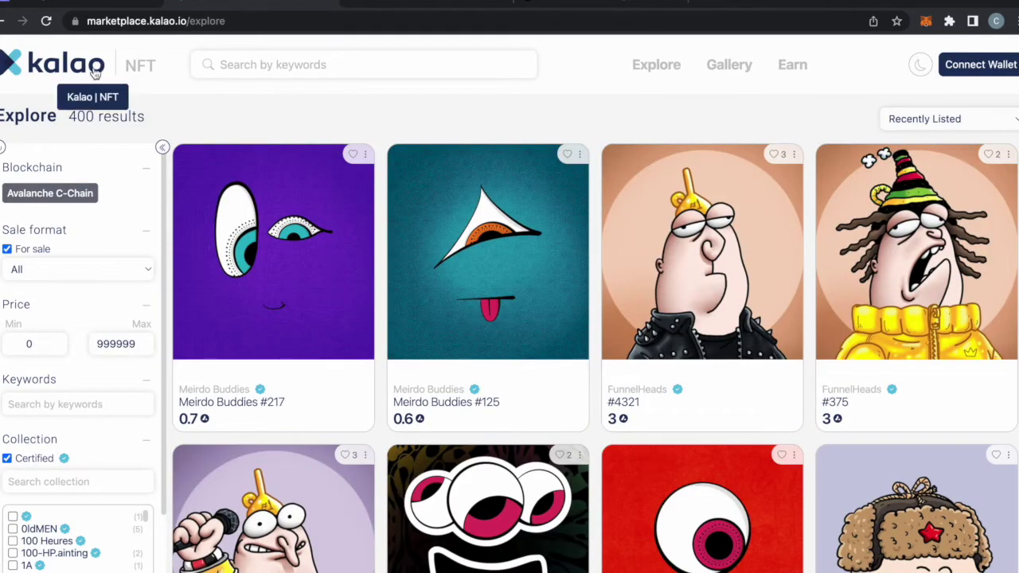
click(410, 5)
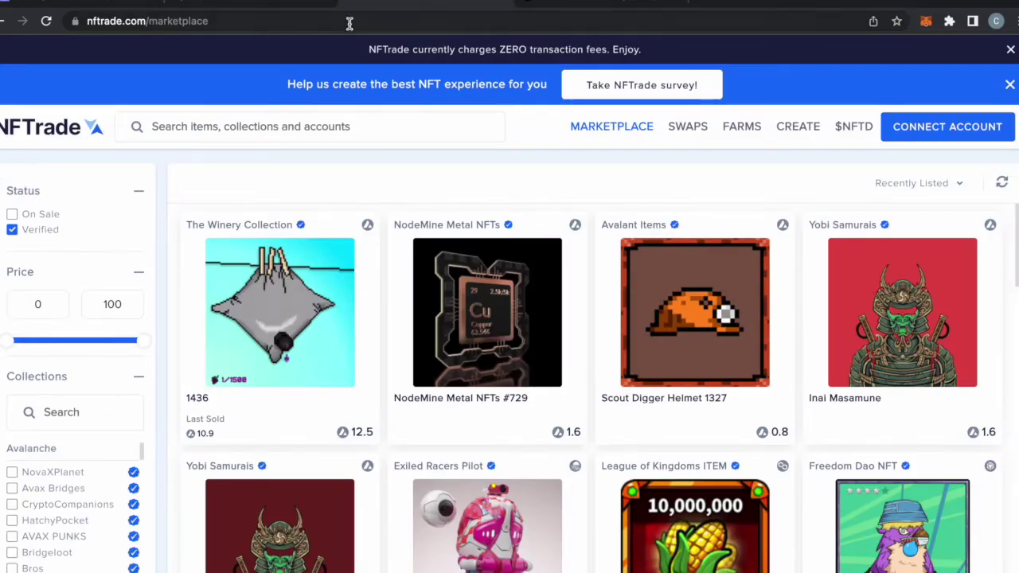
click(555, 4)
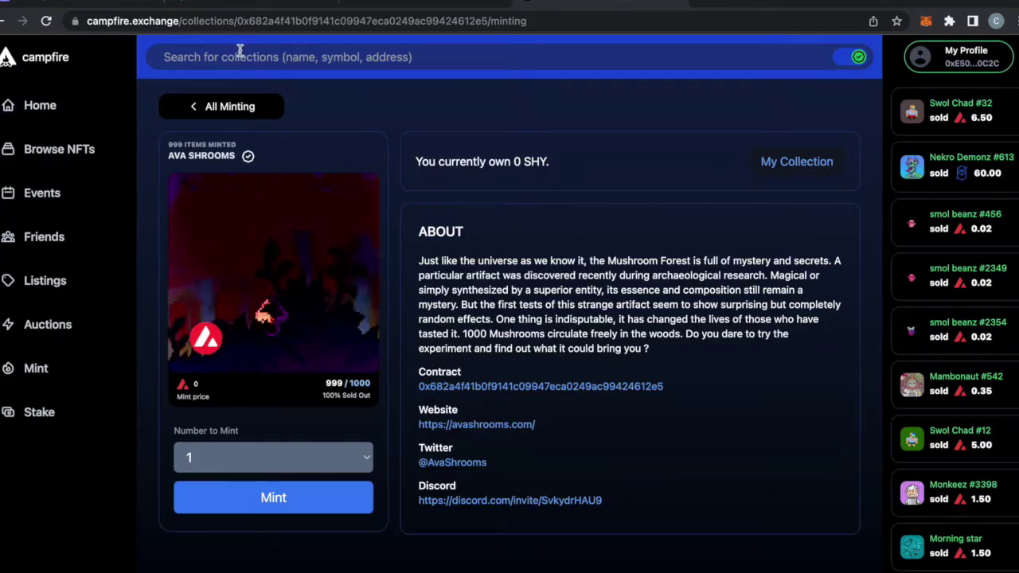
Switch back to Joepegs and compare the verified collections' floor prices, owners, items, listings and trading volumes
click(255, 5)
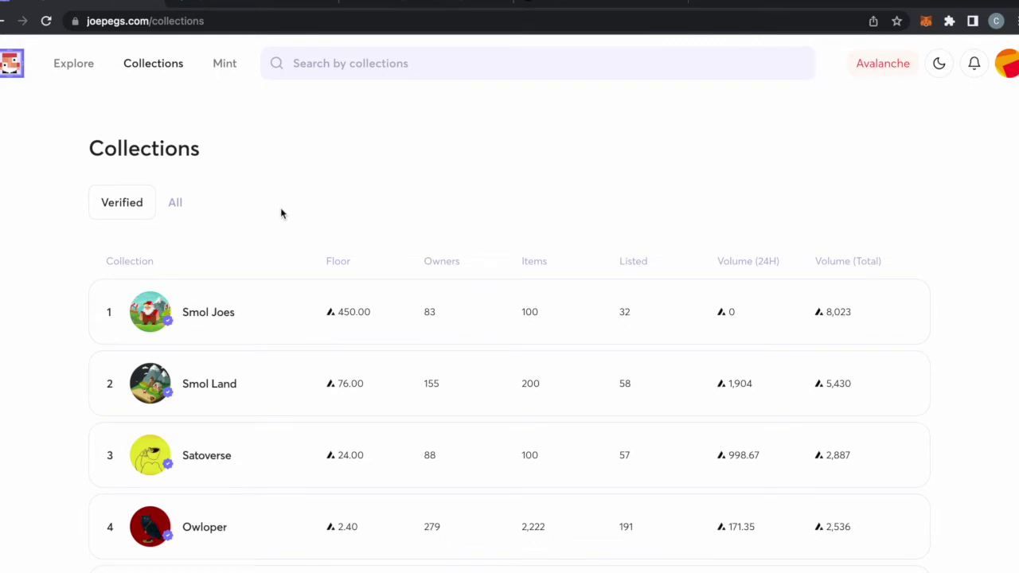
click(174, 205)
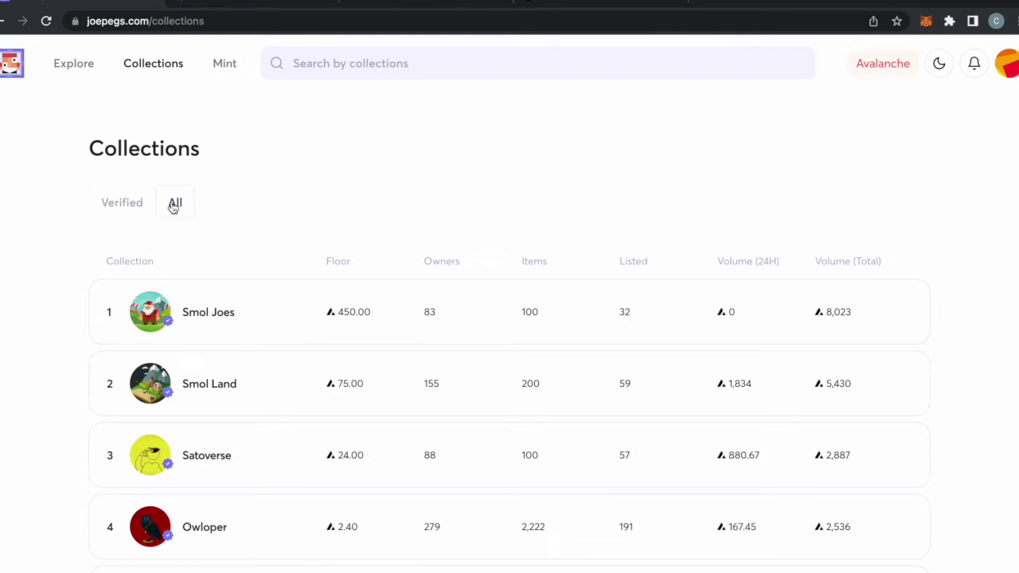
click(123, 204)
scroll(245, 307, down, 2)
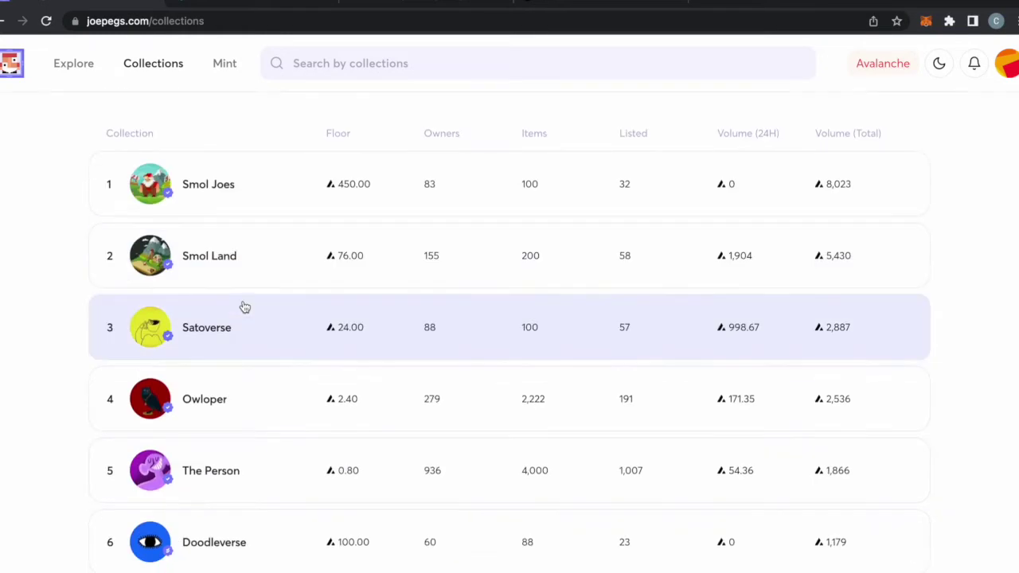
scroll(244, 307, down, 5)
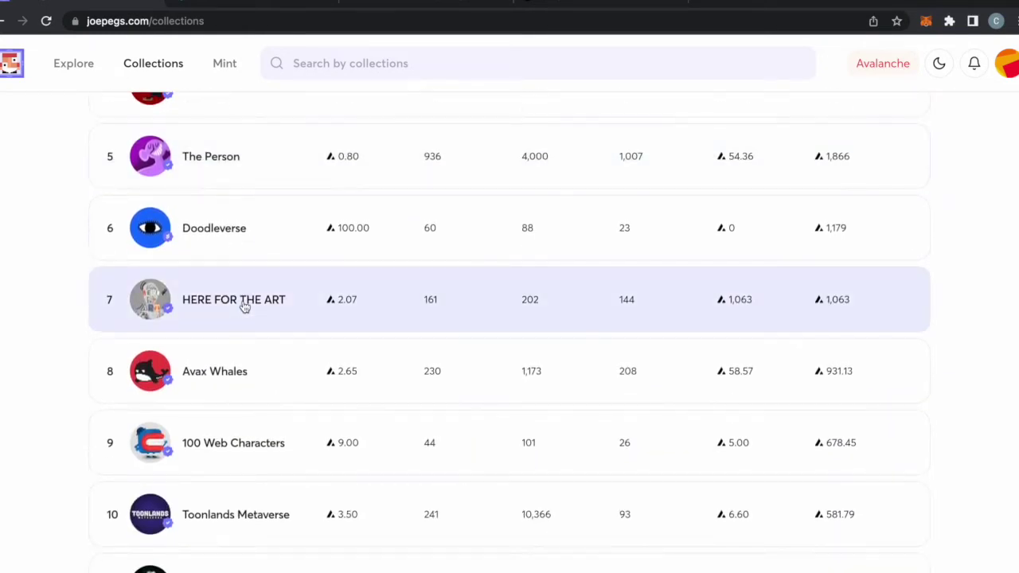
scroll(245, 308, up, 6)
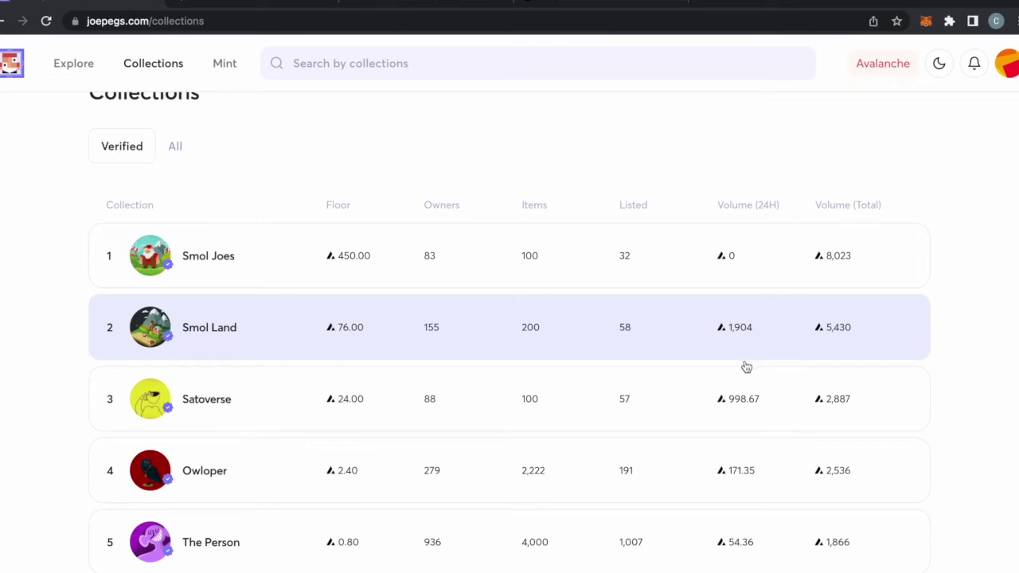
scroll(746, 367, down, 2)
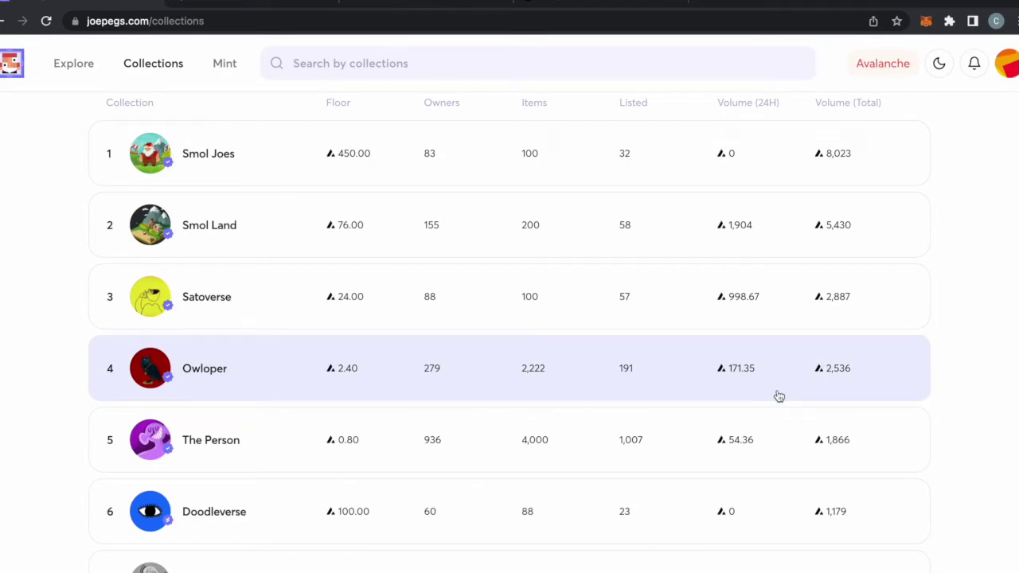
scroll(485, 438, down, 2)
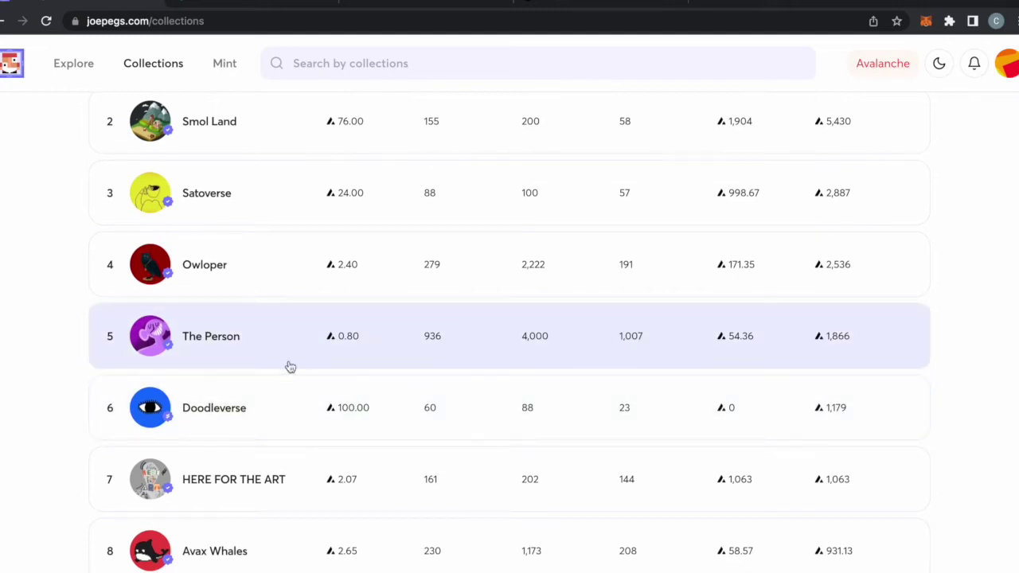
scroll(398, 403, down, 1)
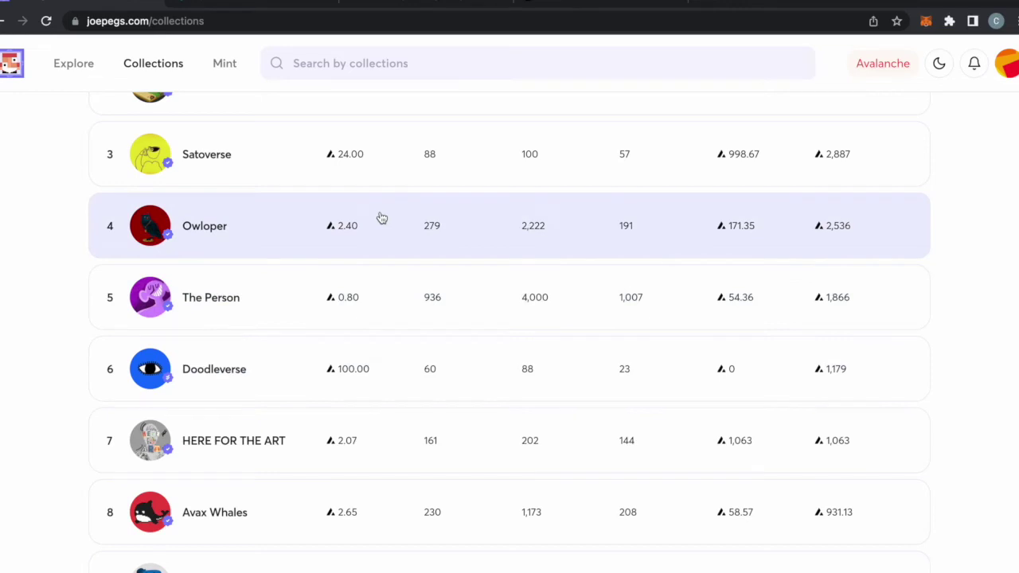
Examine the ranked Joepegs collections from Smol Joes down to Frog Frens, comparing floor prices, owners, items, listings and volumes
scroll(605, 232, up, 3)
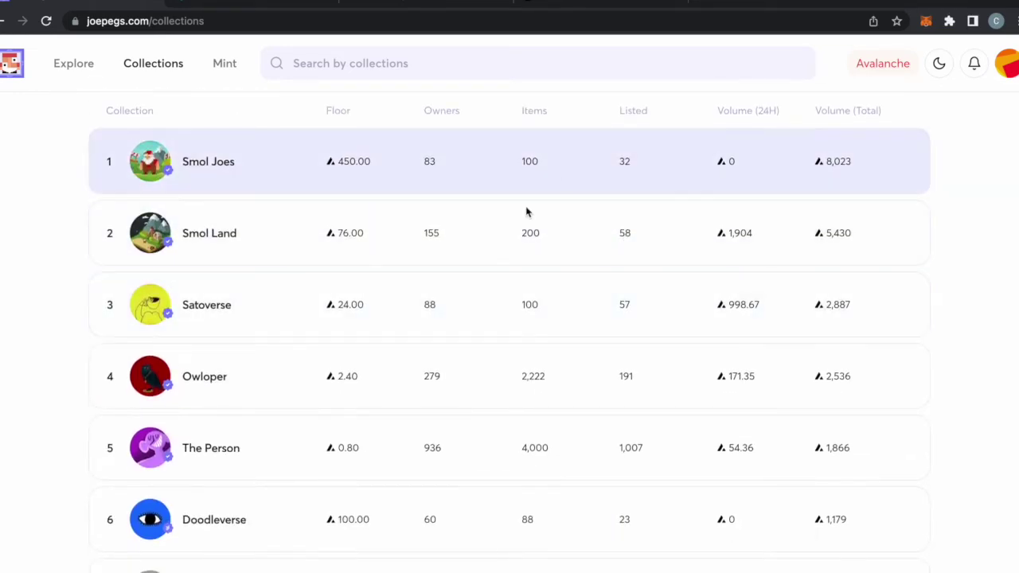
scroll(537, 355, down, 2)
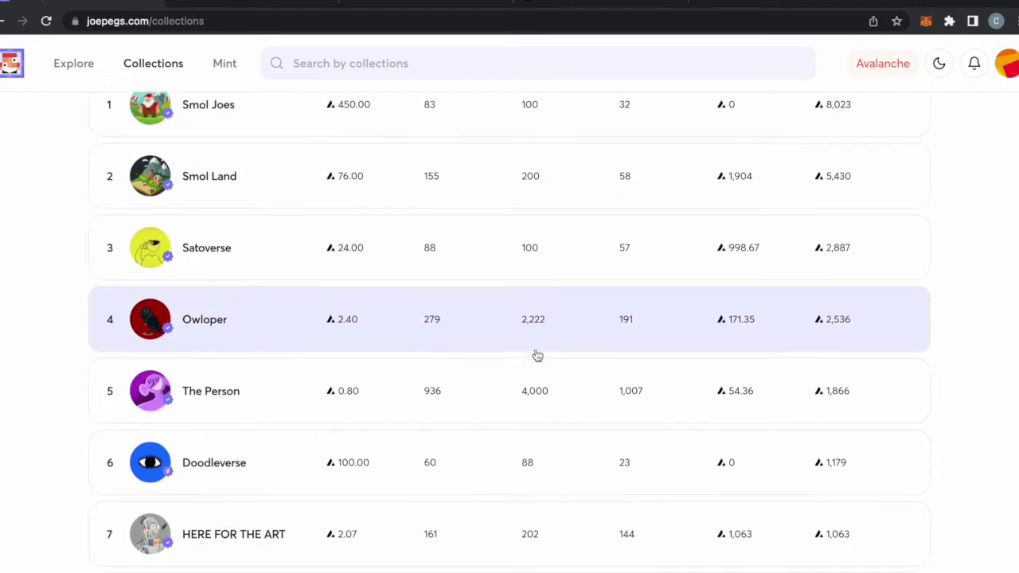
scroll(530, 478, down, 5)
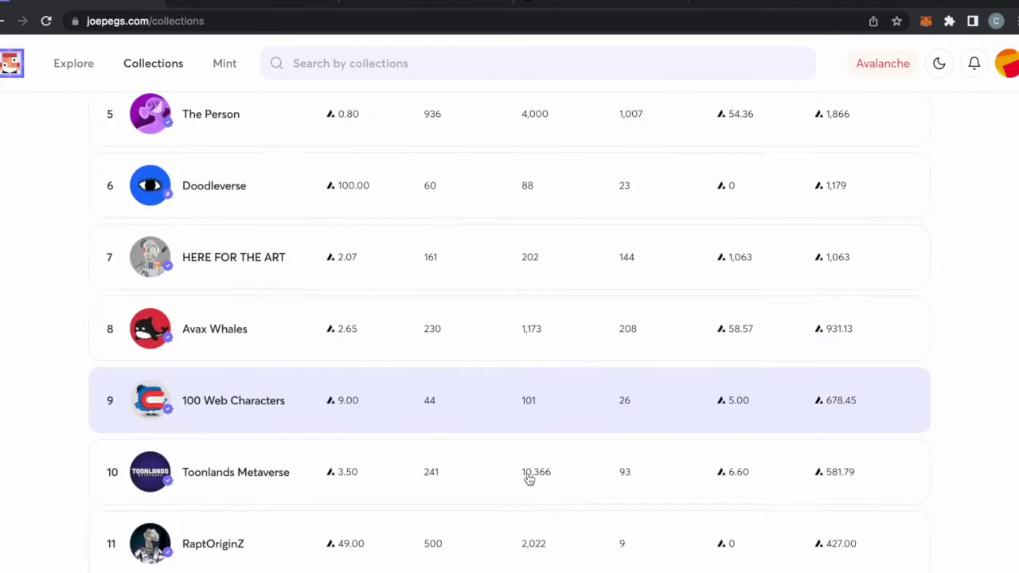
scroll(529, 479, down, 3)
scroll(529, 481, down, 2)
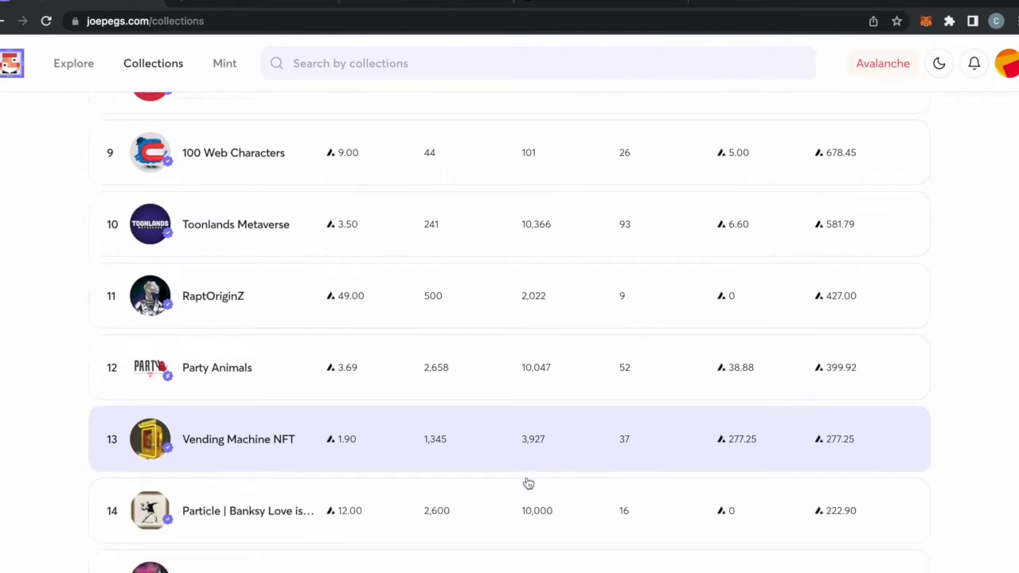
scroll(528, 483, down, 2)
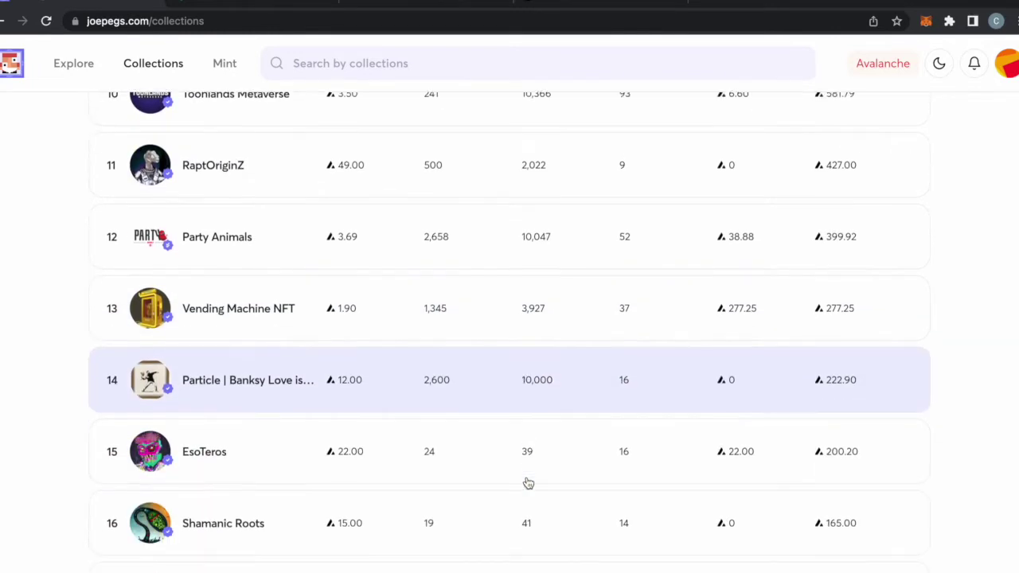
scroll(528, 483, down, 1)
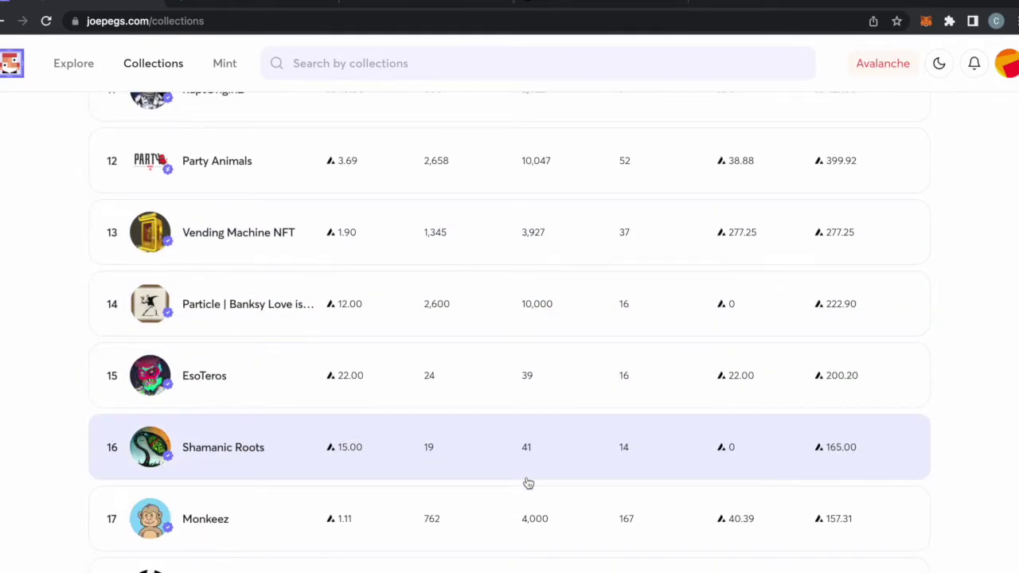
scroll(528, 483, down, 4)
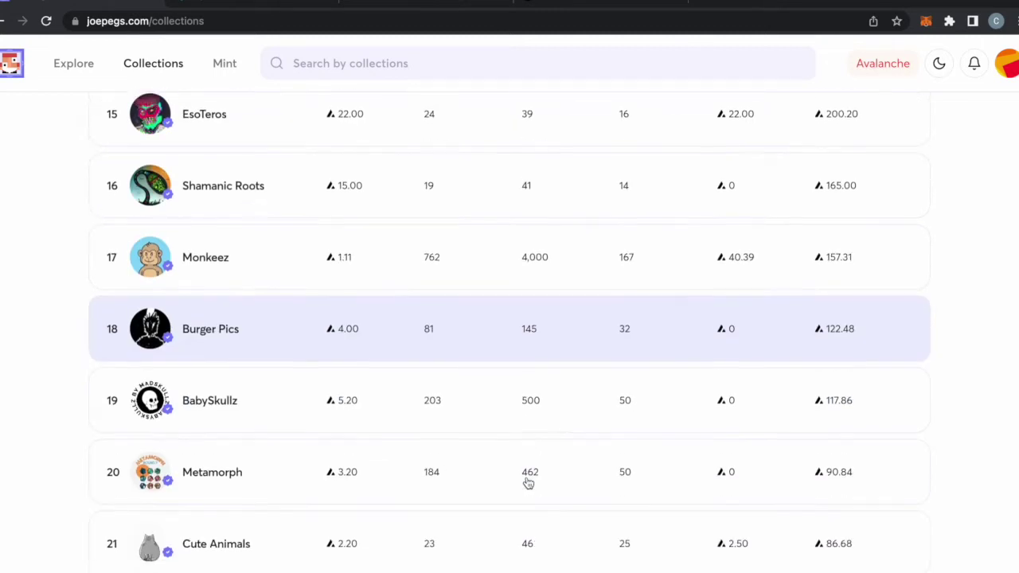
scroll(528, 483, down, 4)
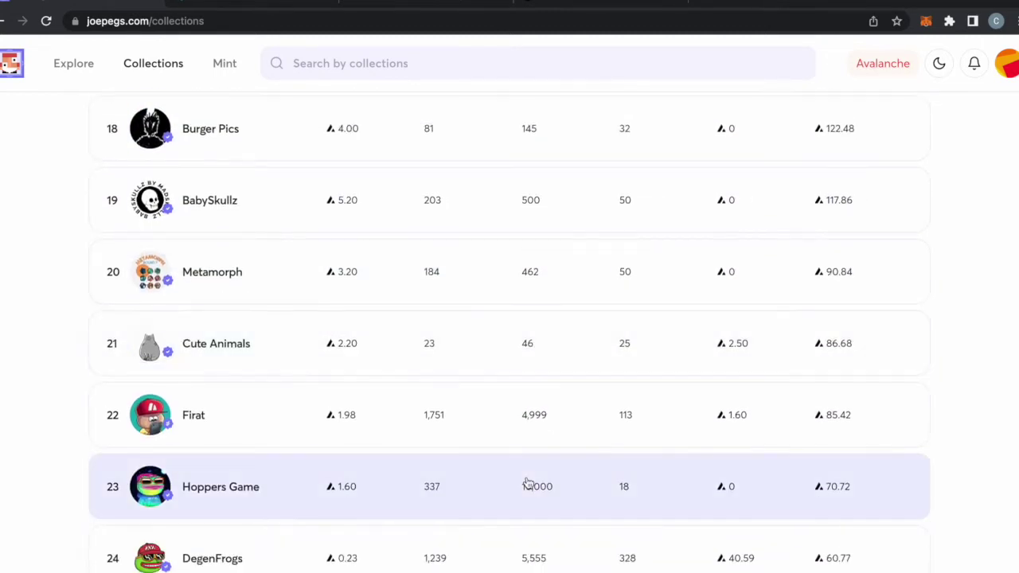
scroll(527, 483, down, 2)
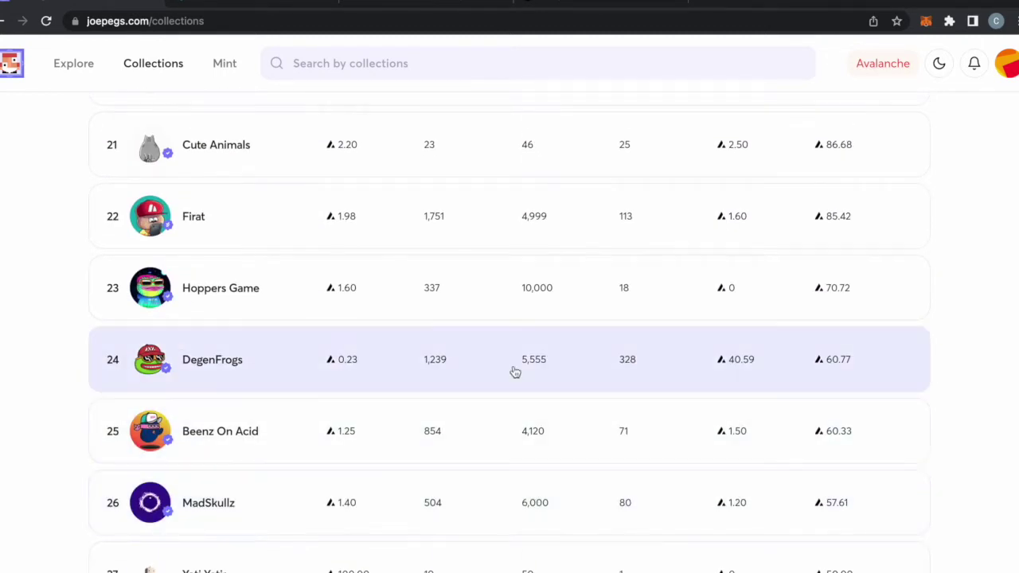
scroll(535, 444, down, 2)
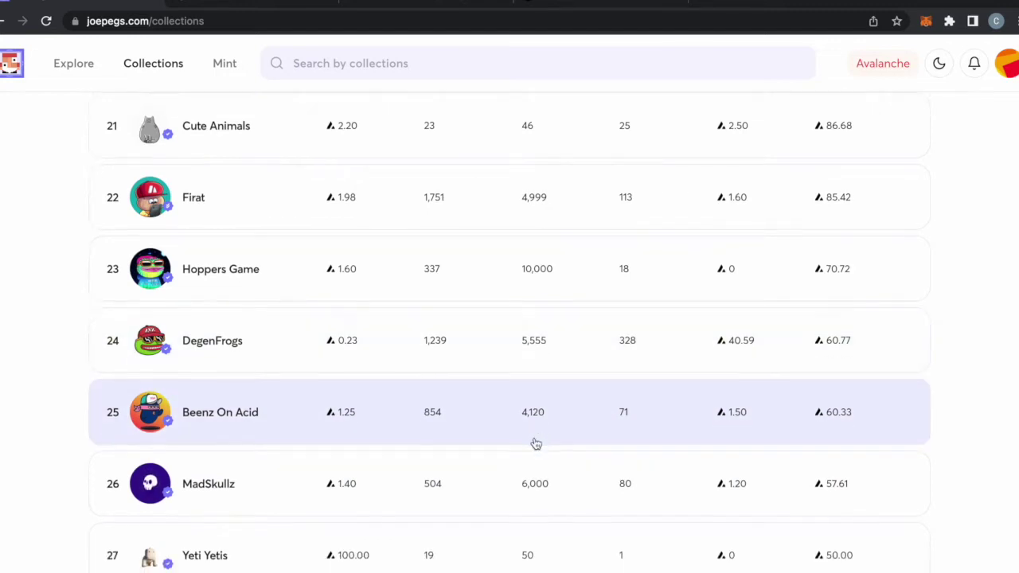
scroll(450, 374, down, 3)
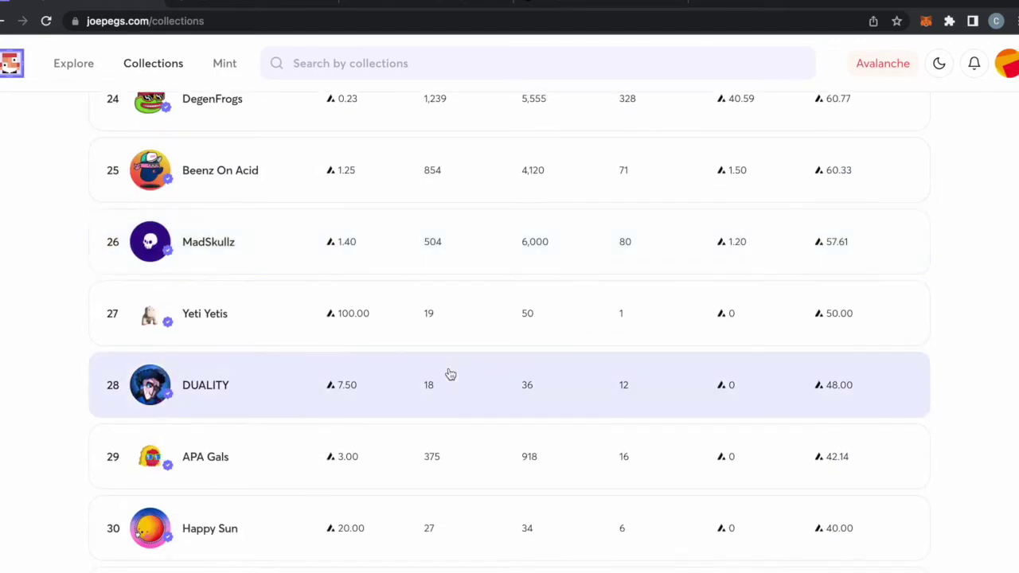
scroll(451, 374, down, 2)
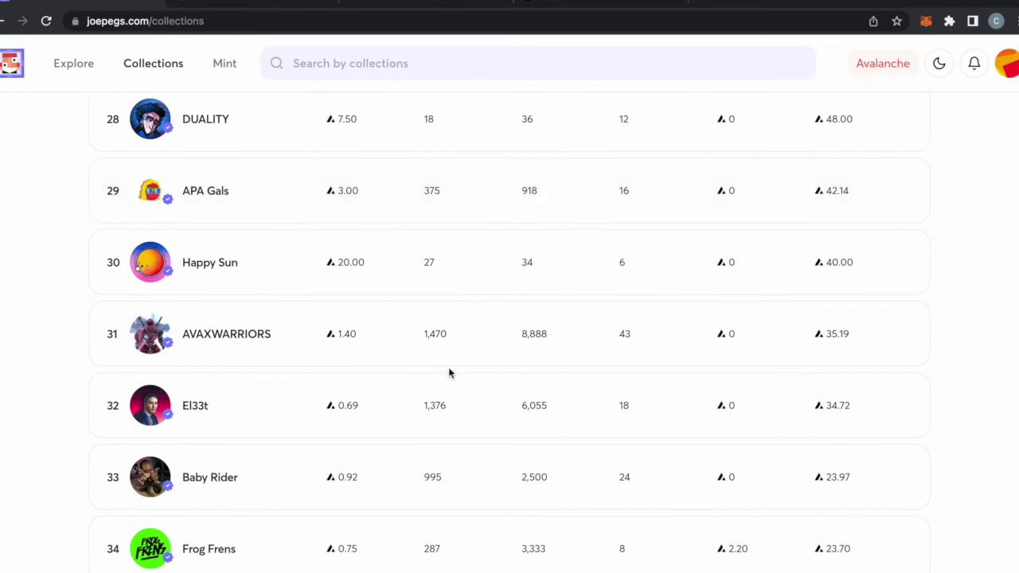
View the Launchpad for minting and open the owned NFT Beenz on Acid #2224 from the connected wallet's profile
click(220, 64)
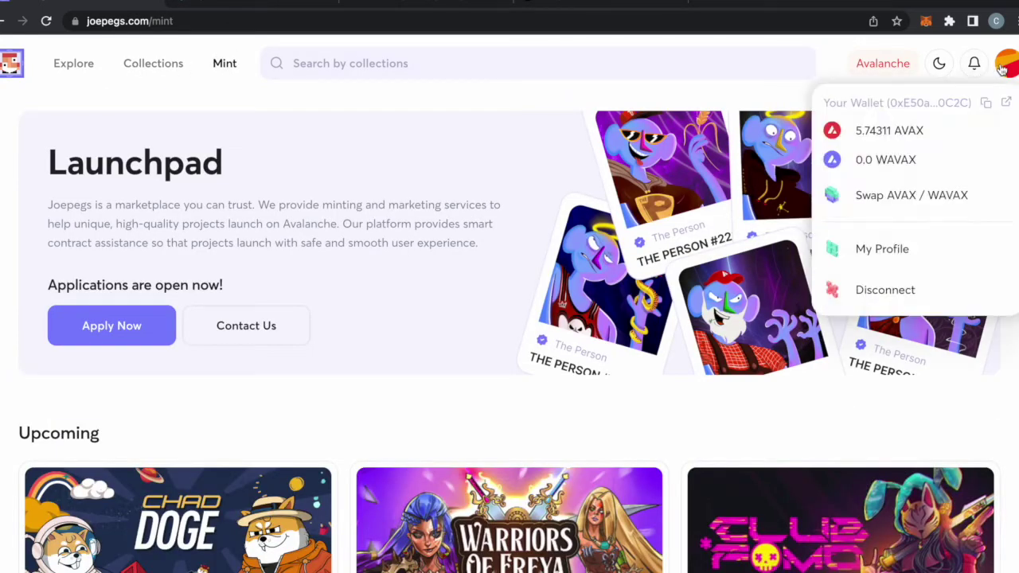
mouse_move(1005, 64)
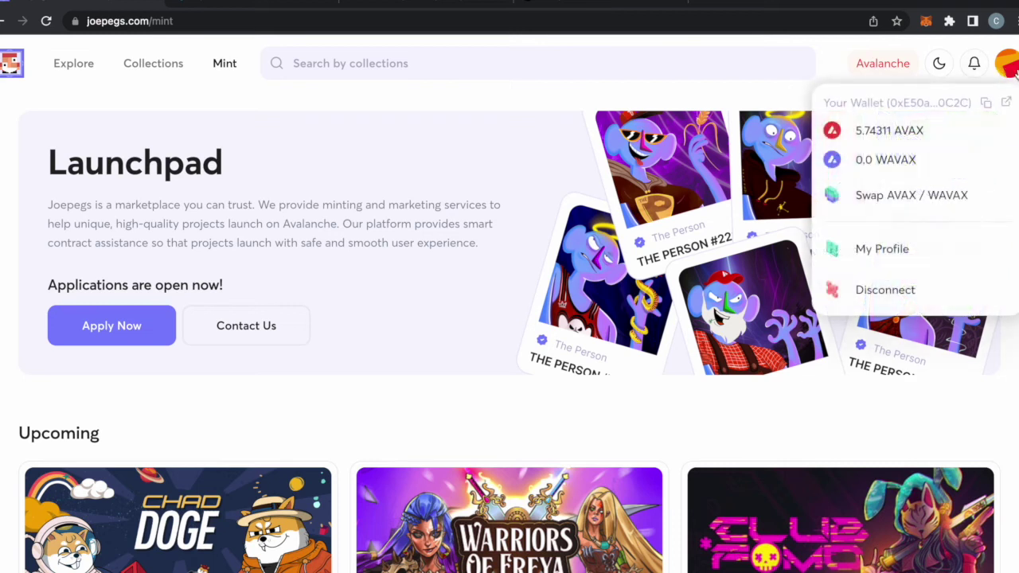
click(899, 246)
scroll(578, 242, down, 2)
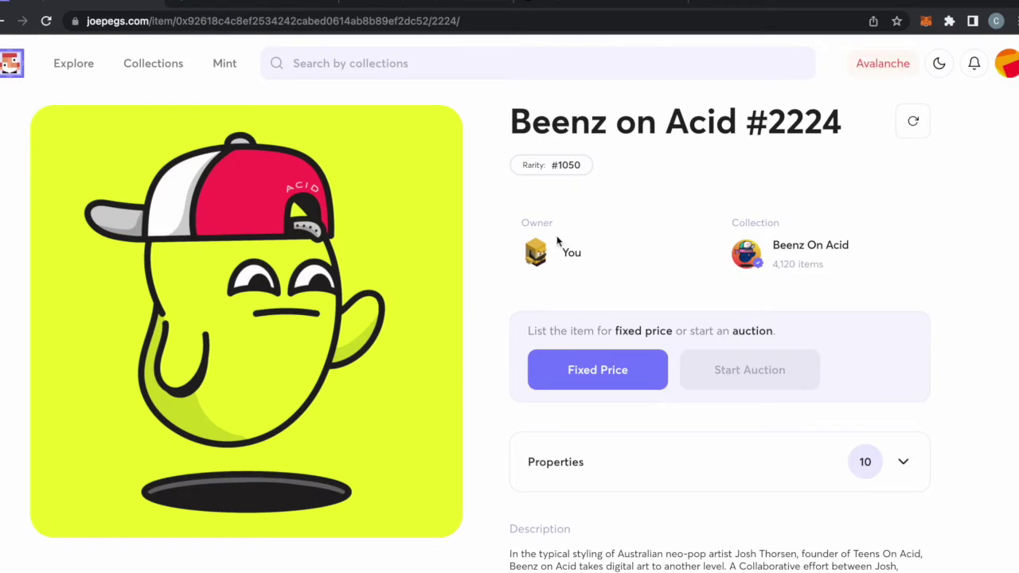
scroll(543, 263, down, 2)
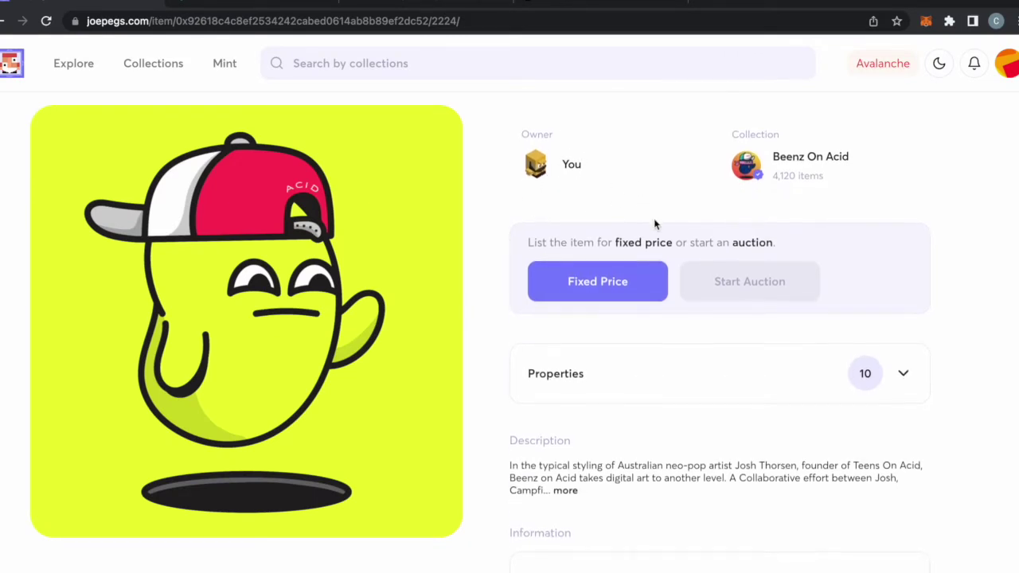
scroll(656, 224, up, 2)
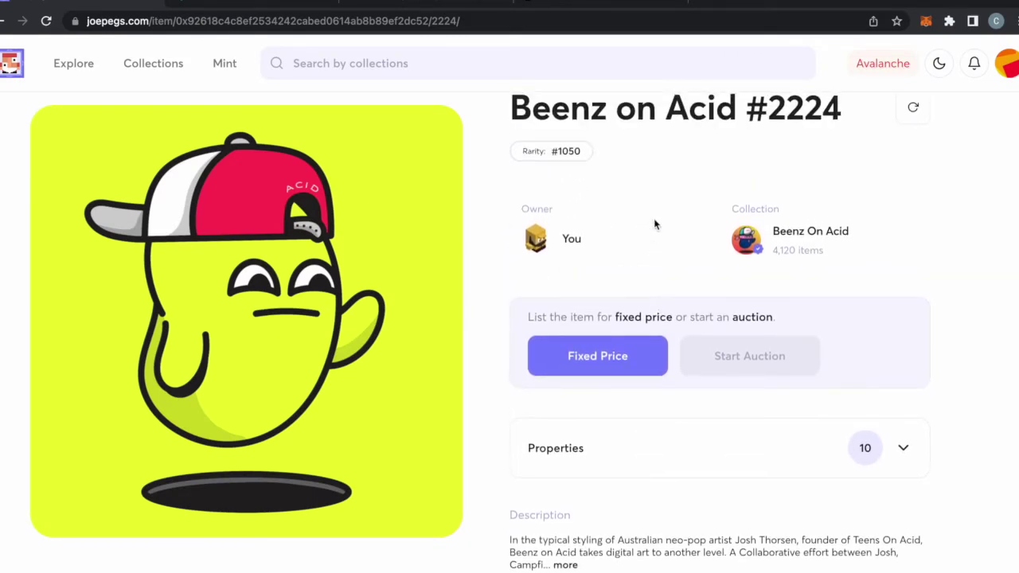
Examine the Beenz On Acid collection's statistics and lowest-priced items, and return to the page of item #2224
click(832, 240)
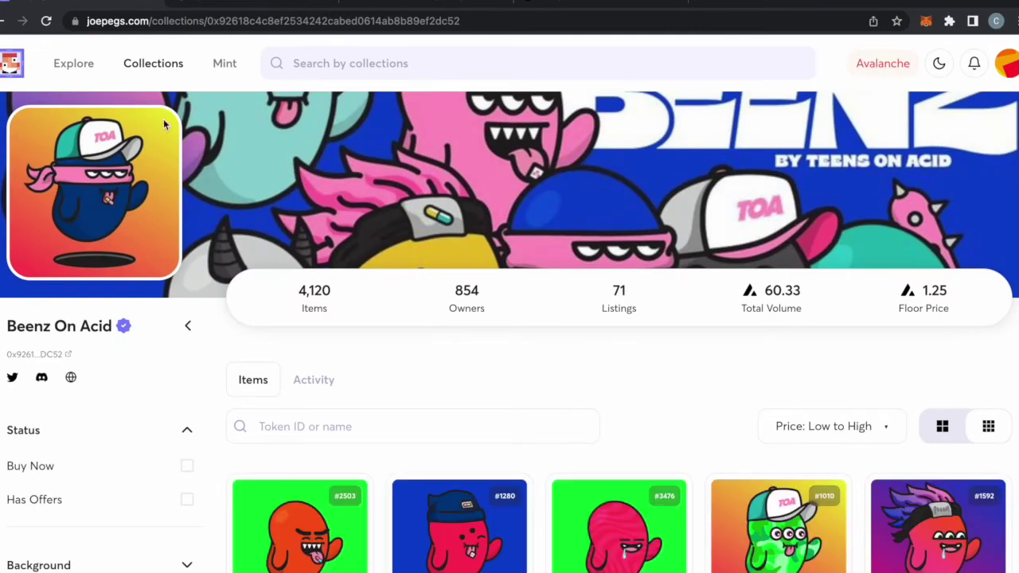
scroll(409, 273, down, 1)
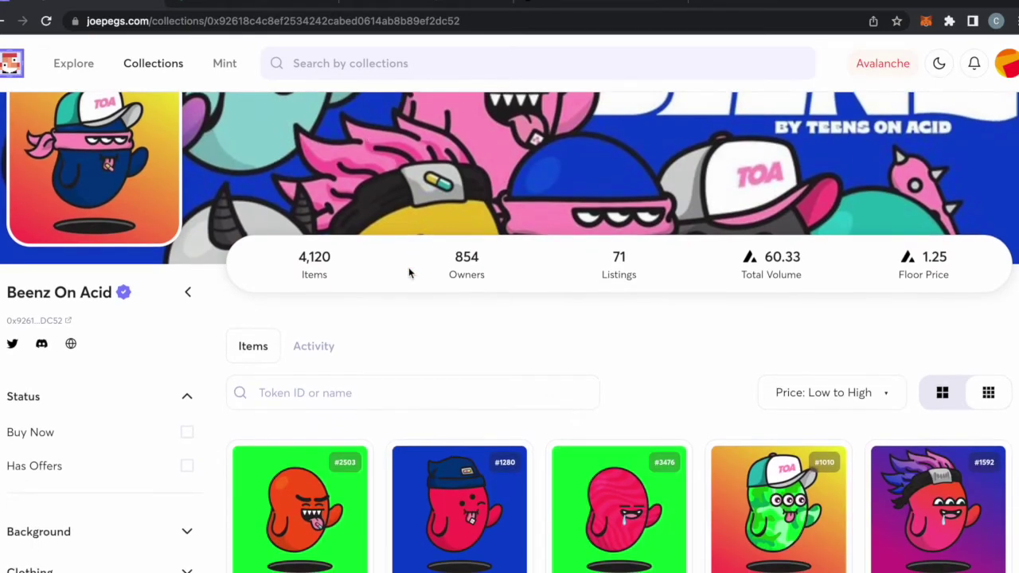
scroll(496, 371, down, 1)
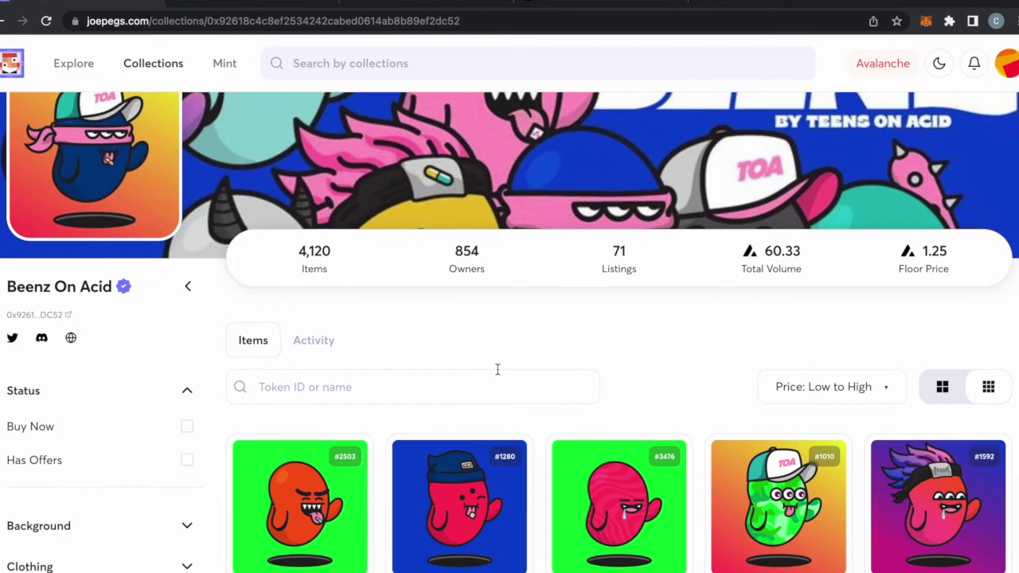
scroll(497, 369, down, 1)
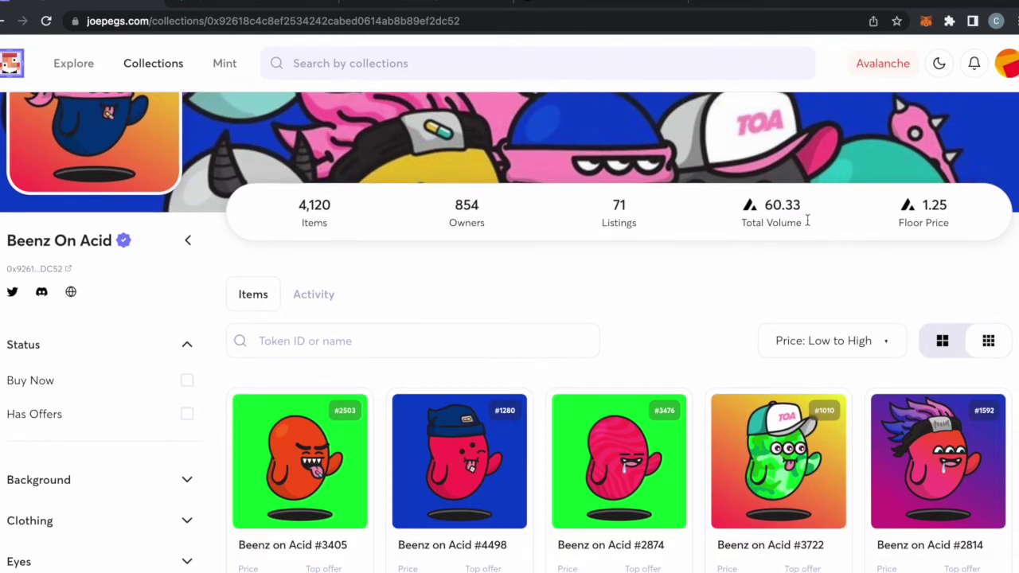
scroll(916, 398, down, 3)
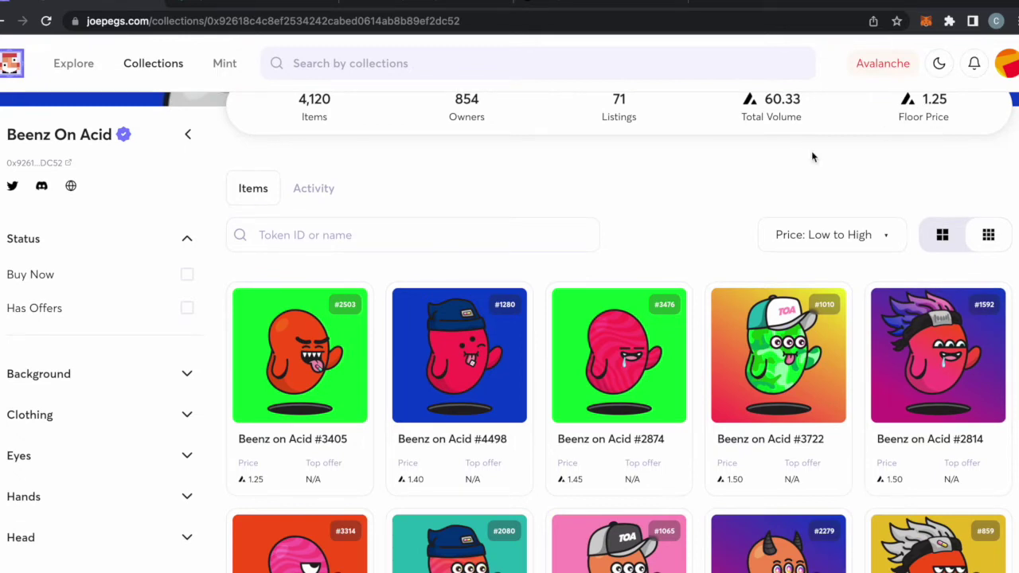
scroll(660, 169, up, 4)
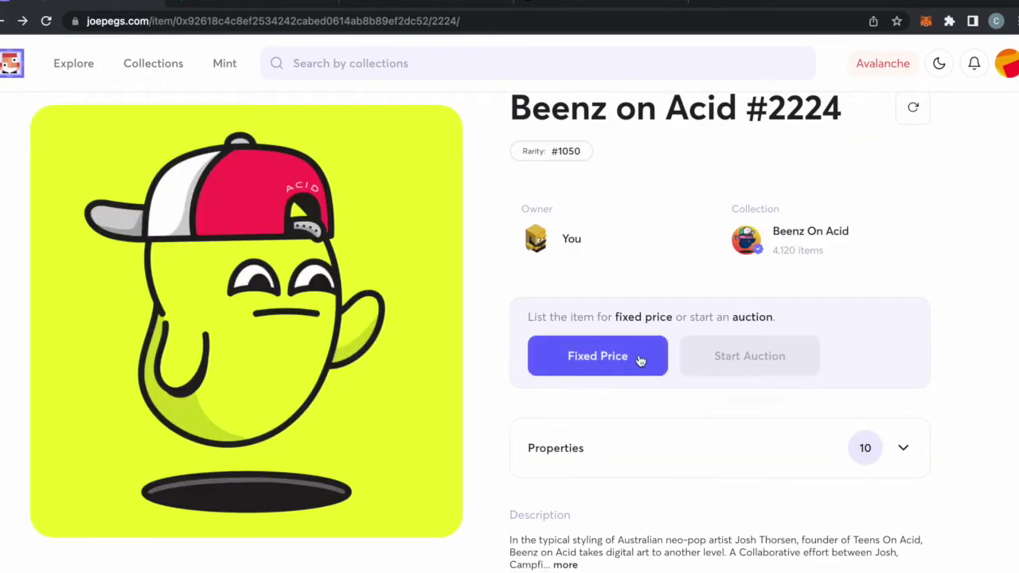
Set up a fixed-price listing for Beenz on Acid #2224 with a sale price of 3 AVAX and a validity of 180 days
click(640, 358)
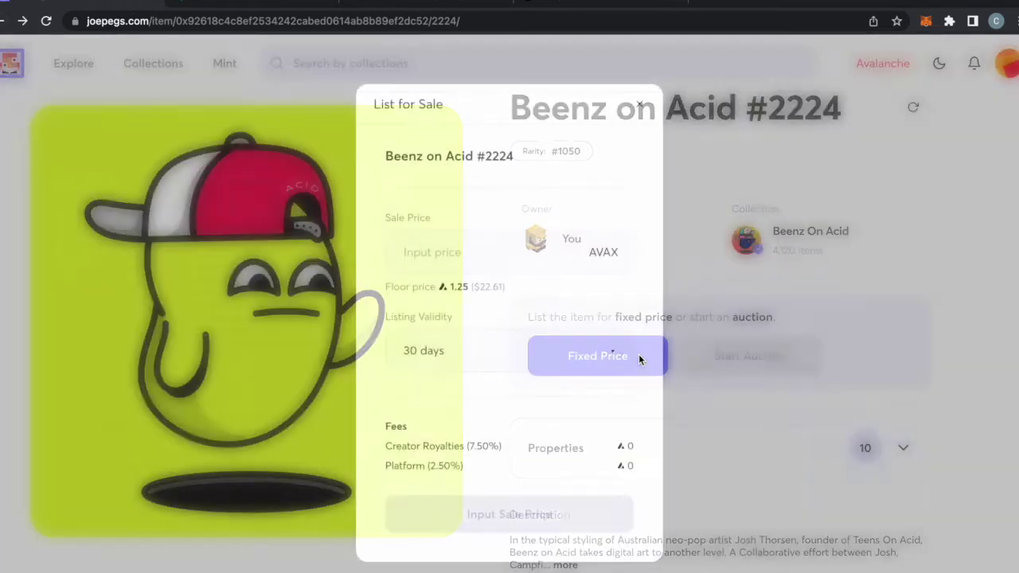
click(690, 183)
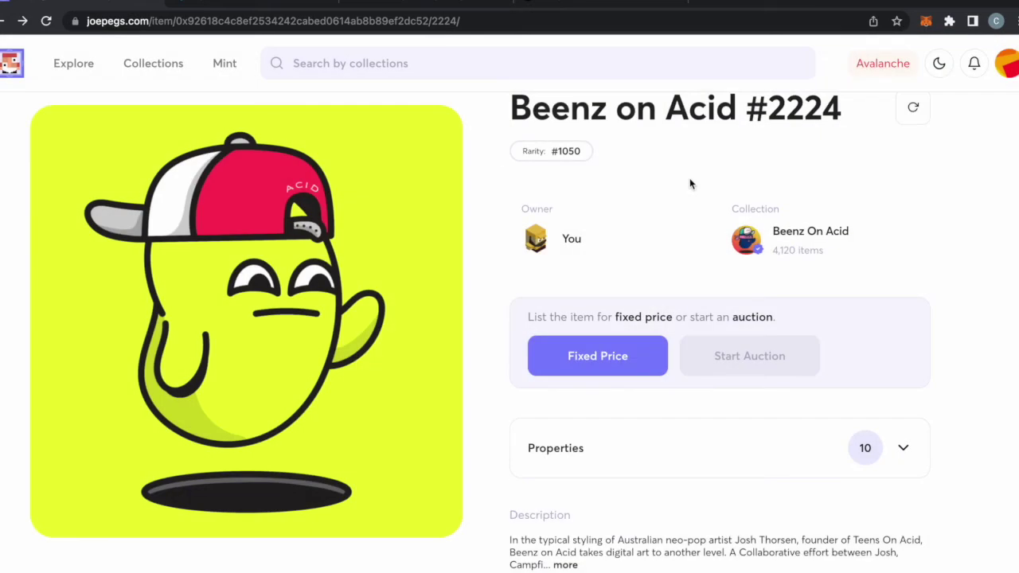
click(629, 356)
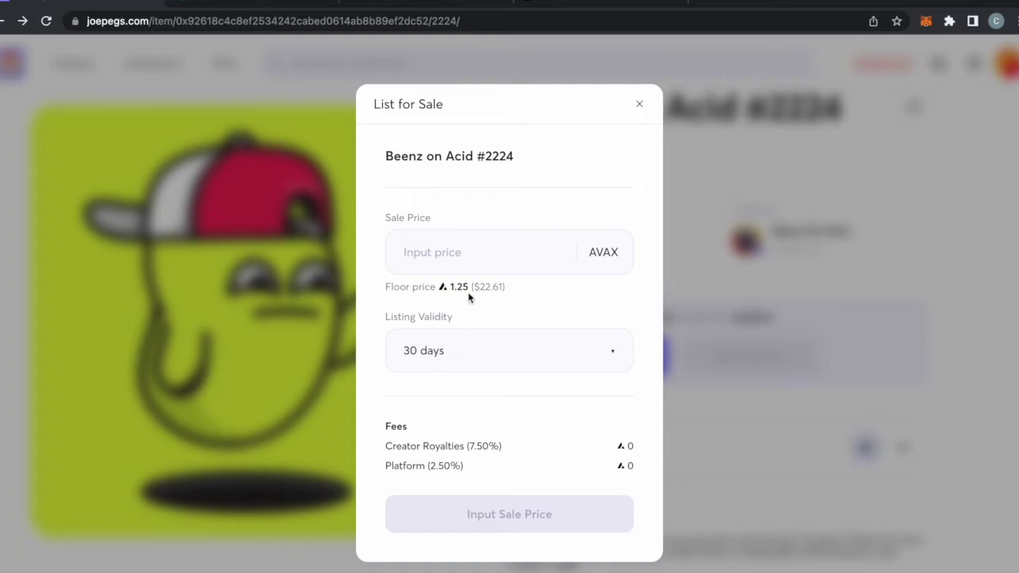
click(486, 279)
text(3)
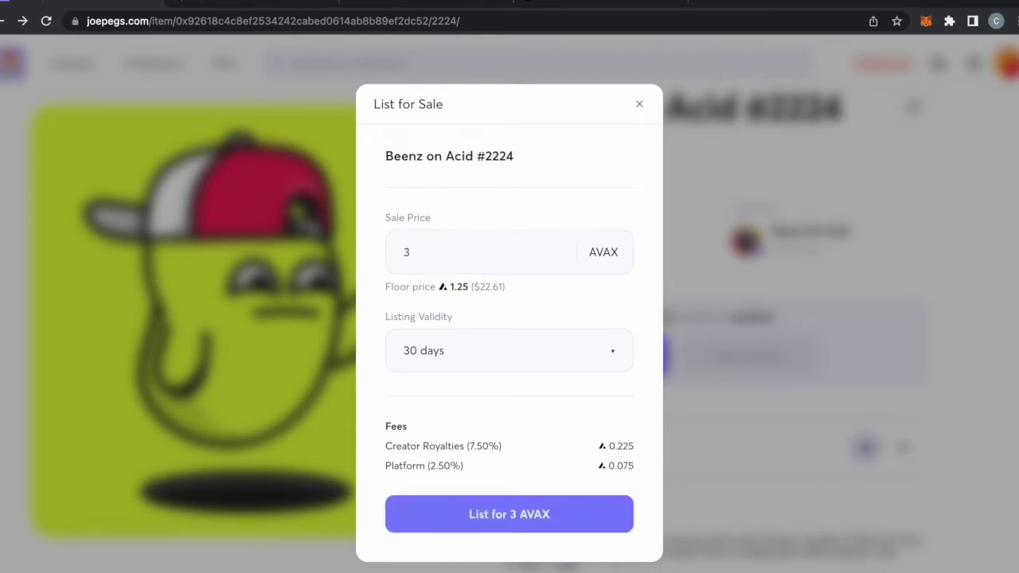
click(512, 344)
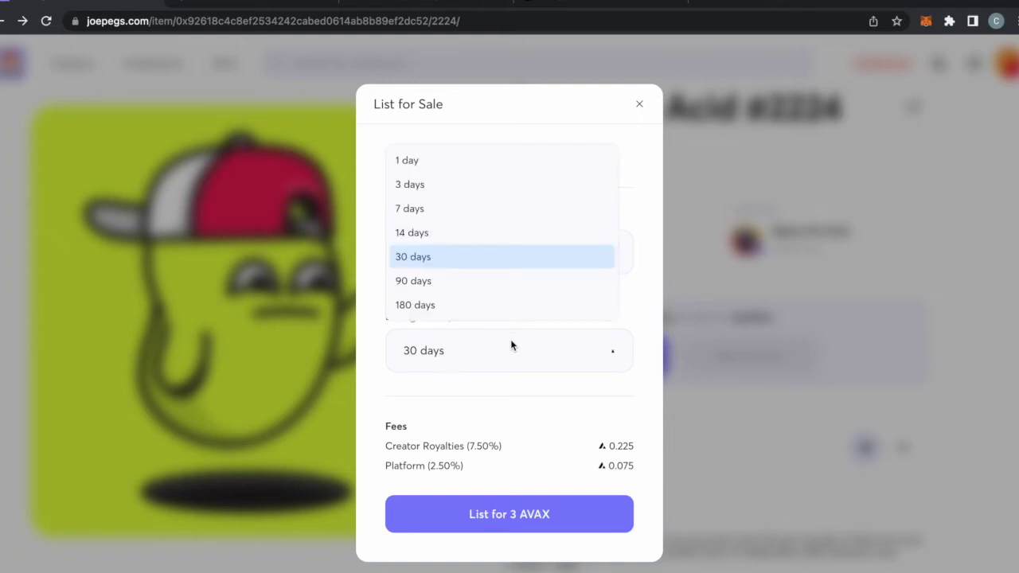
click(509, 306)
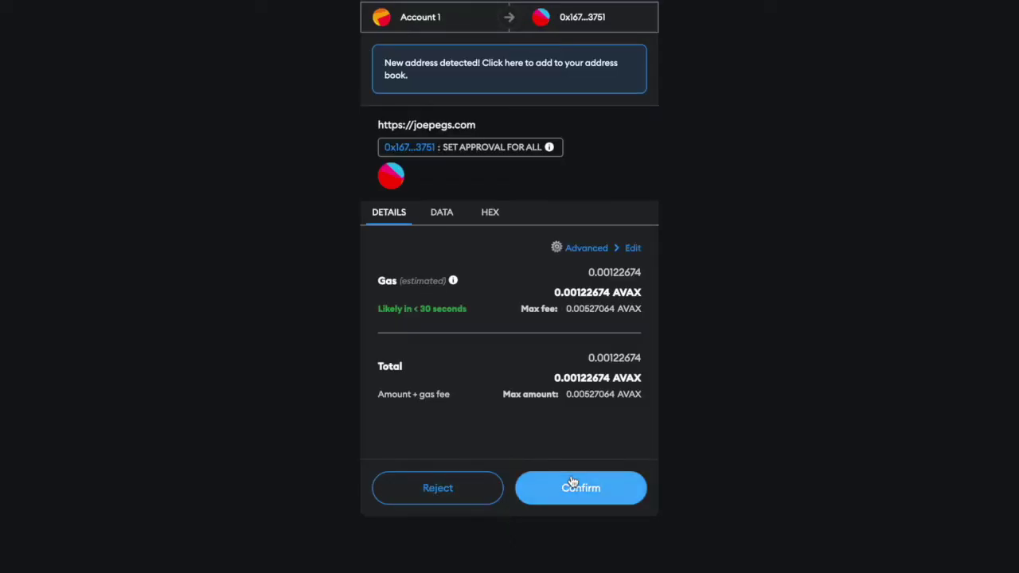
Confirm the collection approval transaction in MetaMask, read through the JoepegExchange signature request to its end, and sign it
click(570, 481)
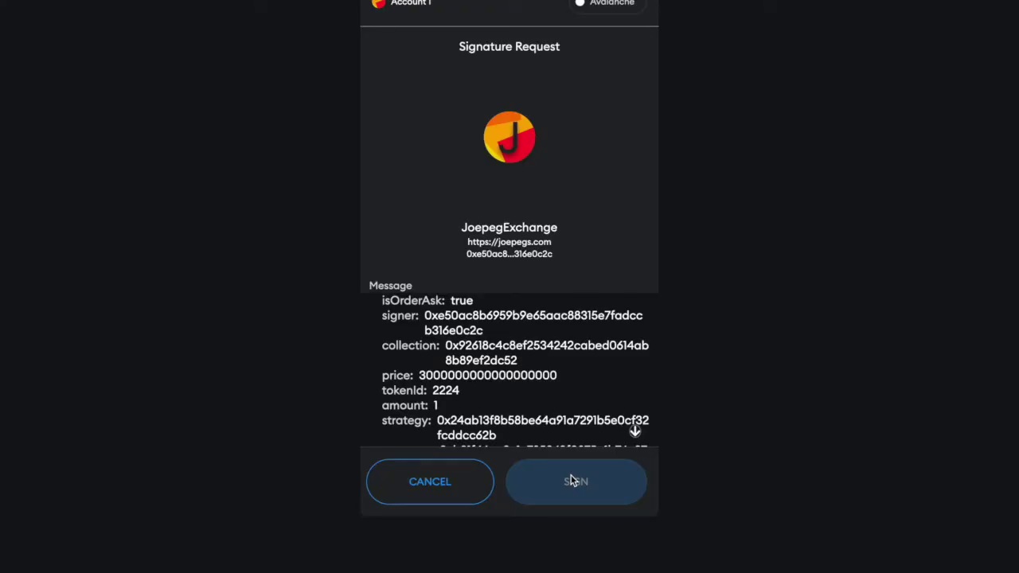
scroll(562, 437, down, 3)
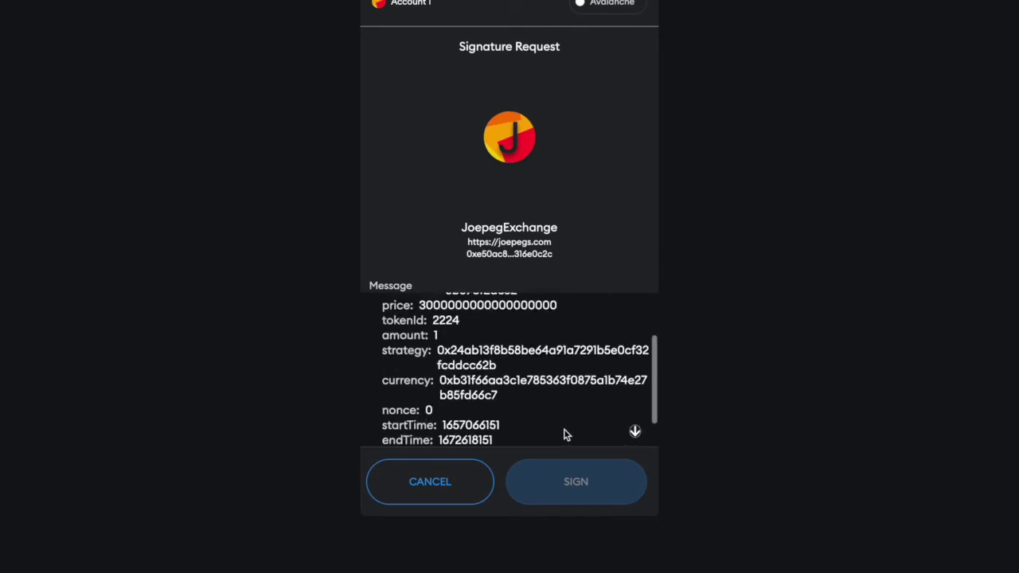
click(637, 434)
click(599, 469)
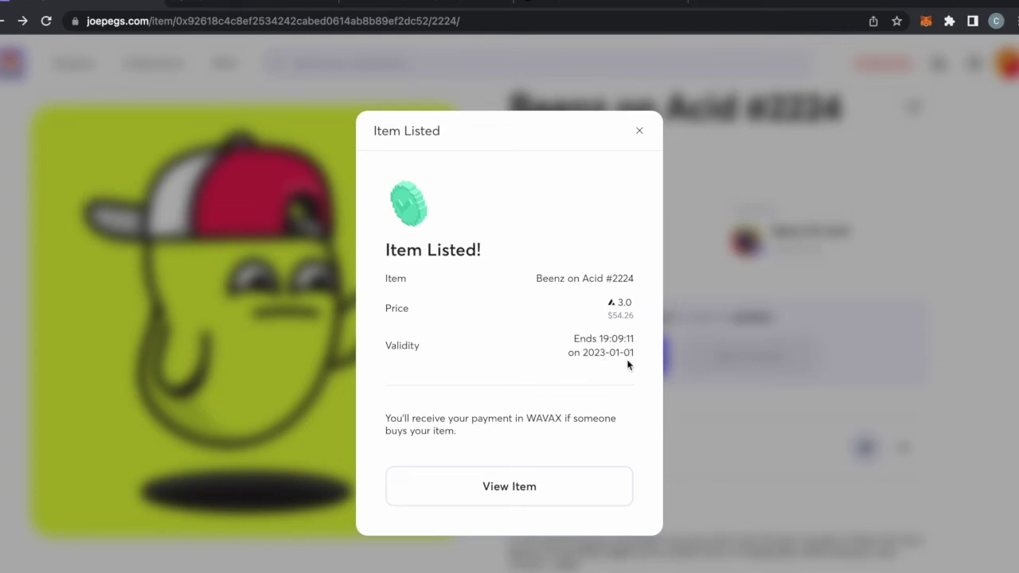
Dismiss the listing confirmation and review the item's sale price, remaining sale time, description and royalty information
click(642, 133)
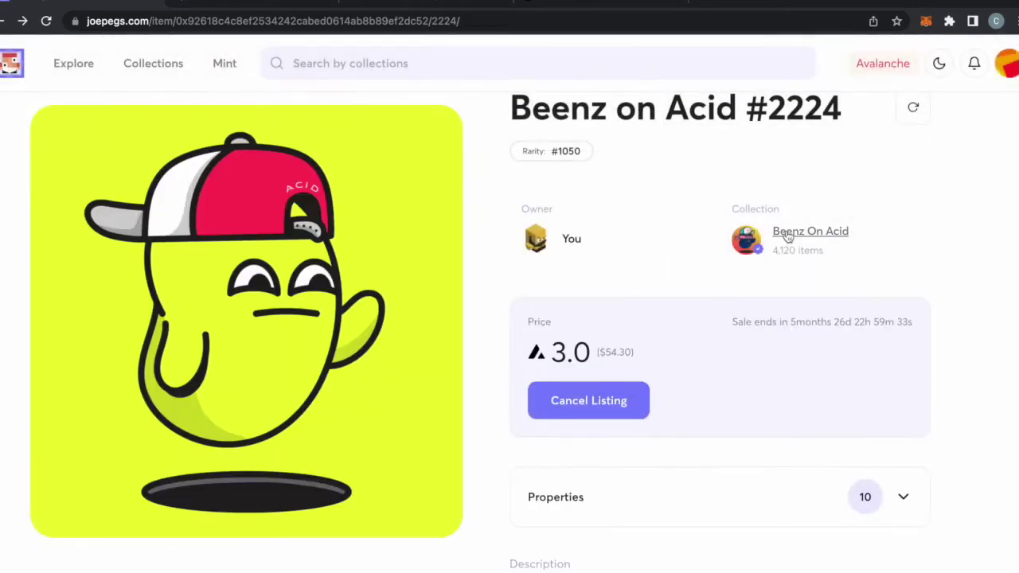
scroll(643, 336, down, 2)
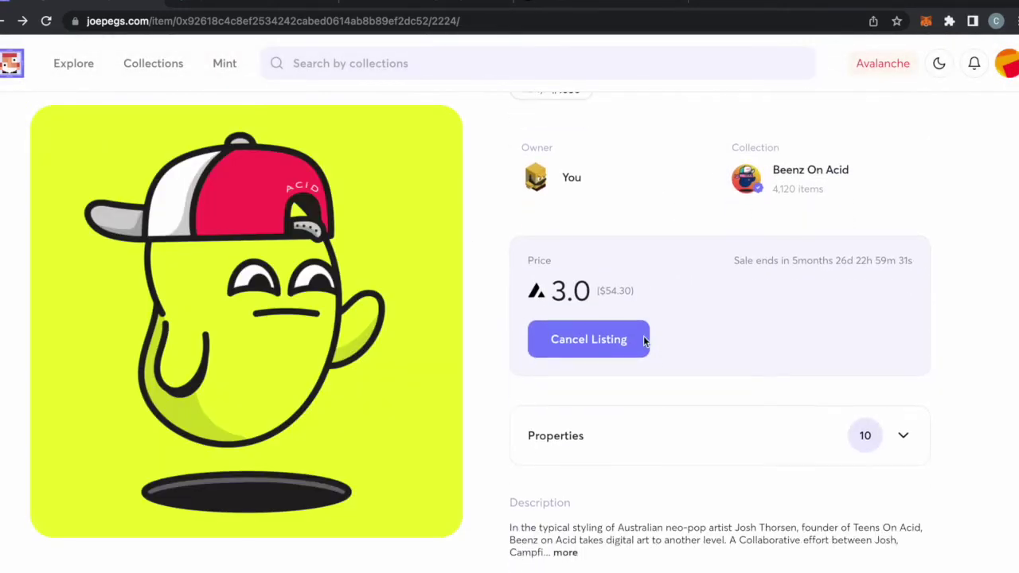
scroll(614, 486, down, 3)
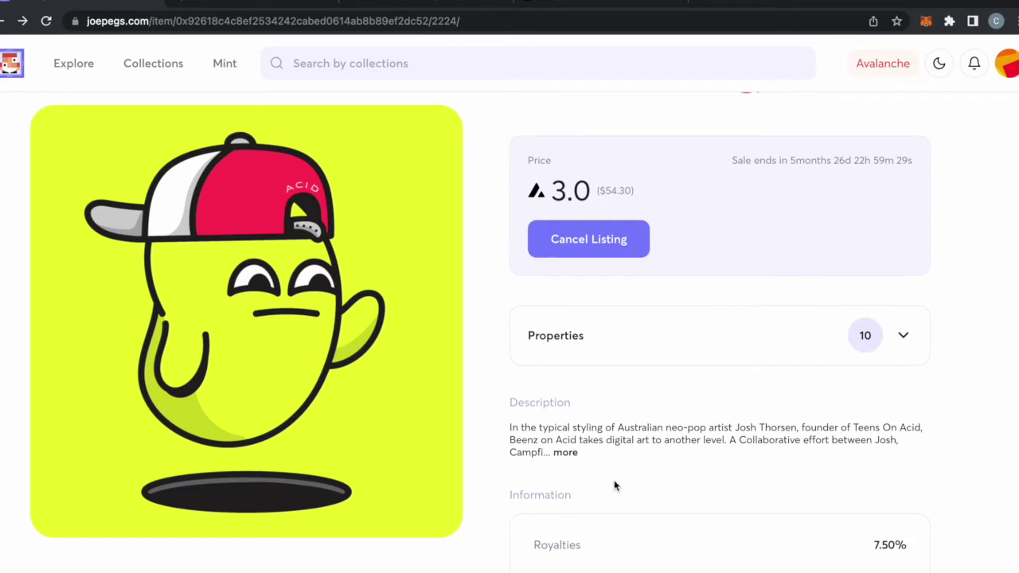
Review the listed item's contract address, token ID, token standard, blockchain and offers on its Joepegs page
scroll(600, 428, down, 5)
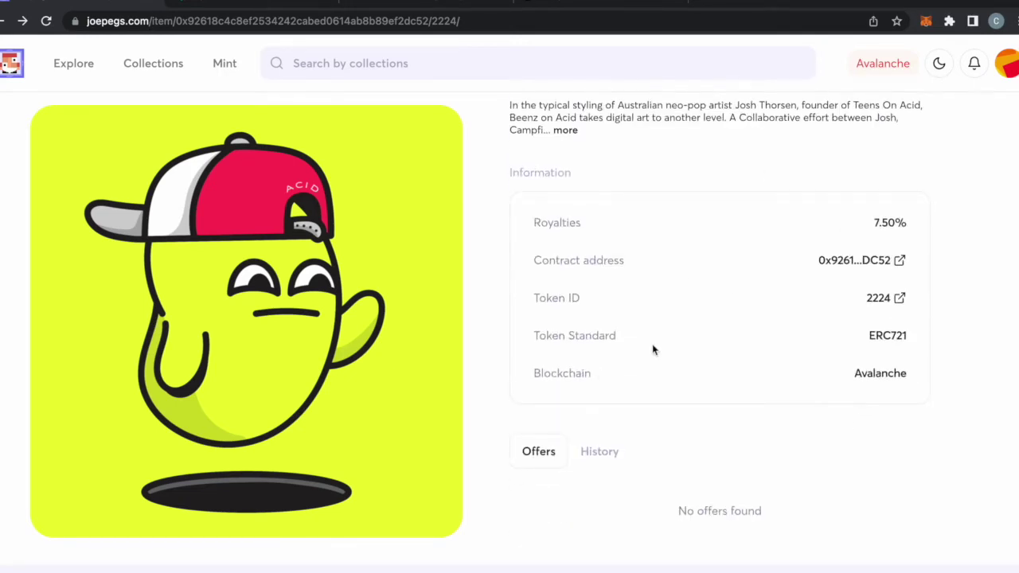
scroll(653, 350, down, 1)
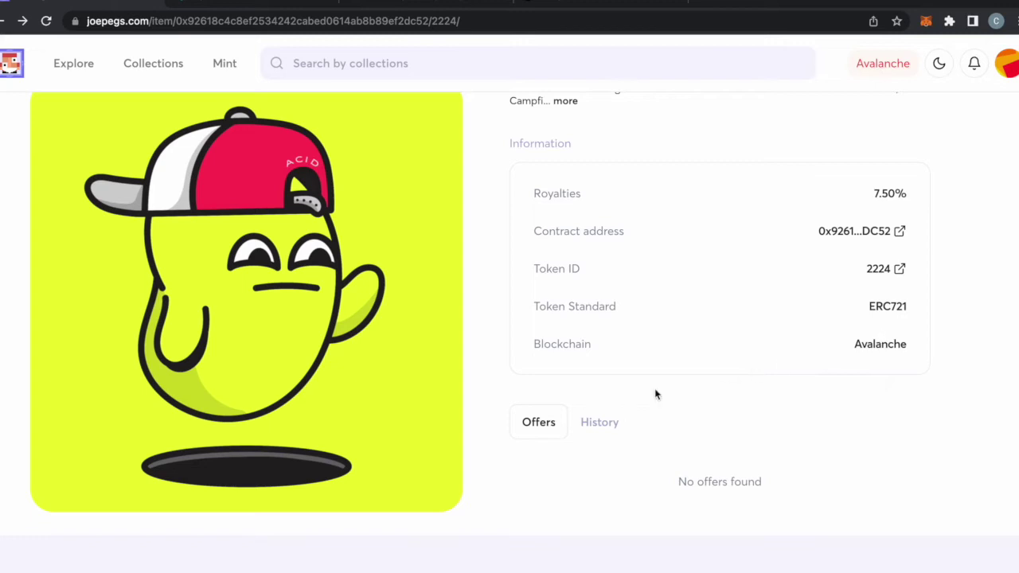
scroll(589, 428, down, 1)
scroll(475, 473, up, 8)
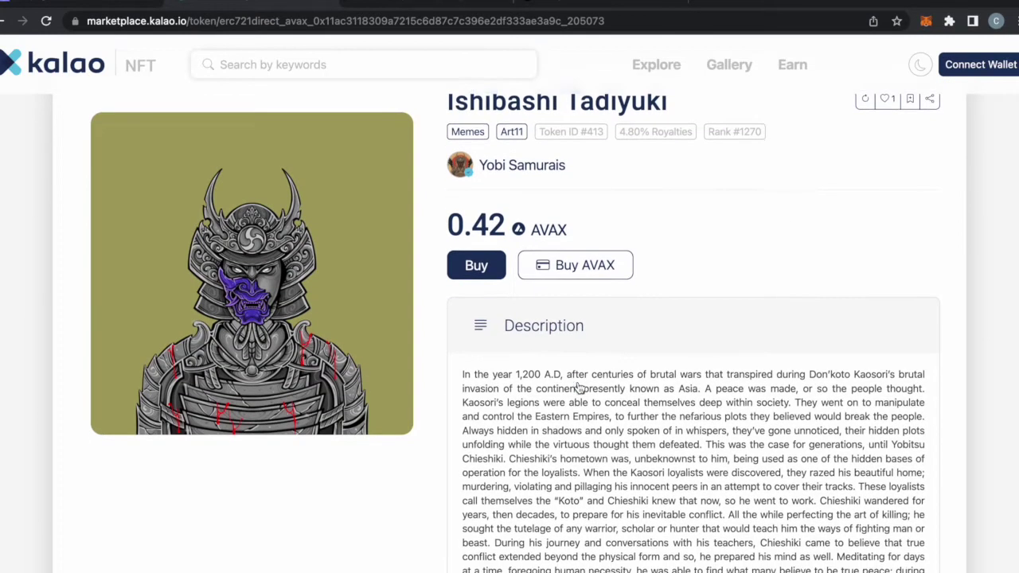
On Kalao, examine the Ishibashi Tadiyuki NFT's description, the About Yobi Samurais section and the trading history
scroll(578, 383, down, 3)
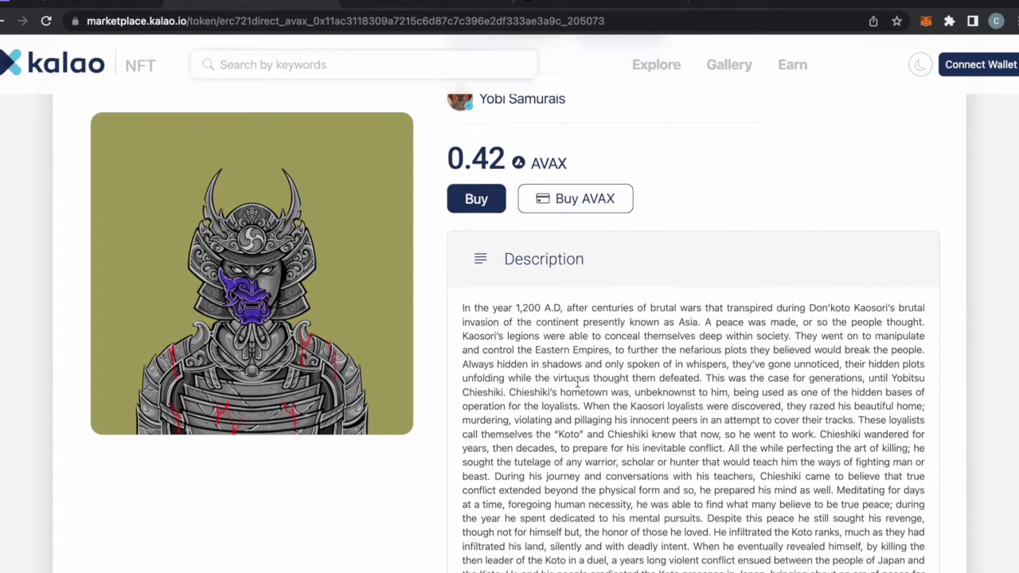
scroll(578, 383, down, 3)
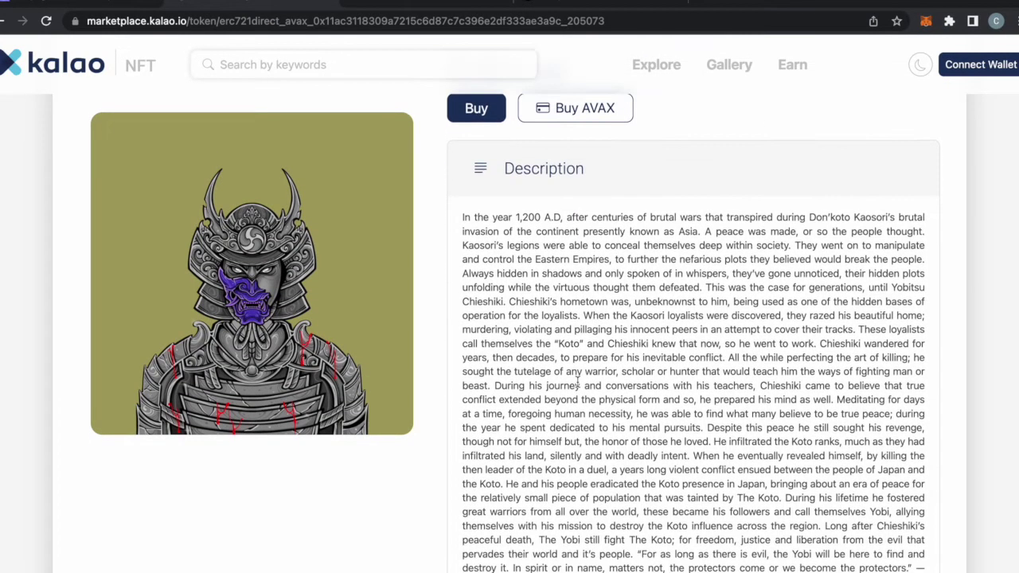
scroll(578, 383, down, 6)
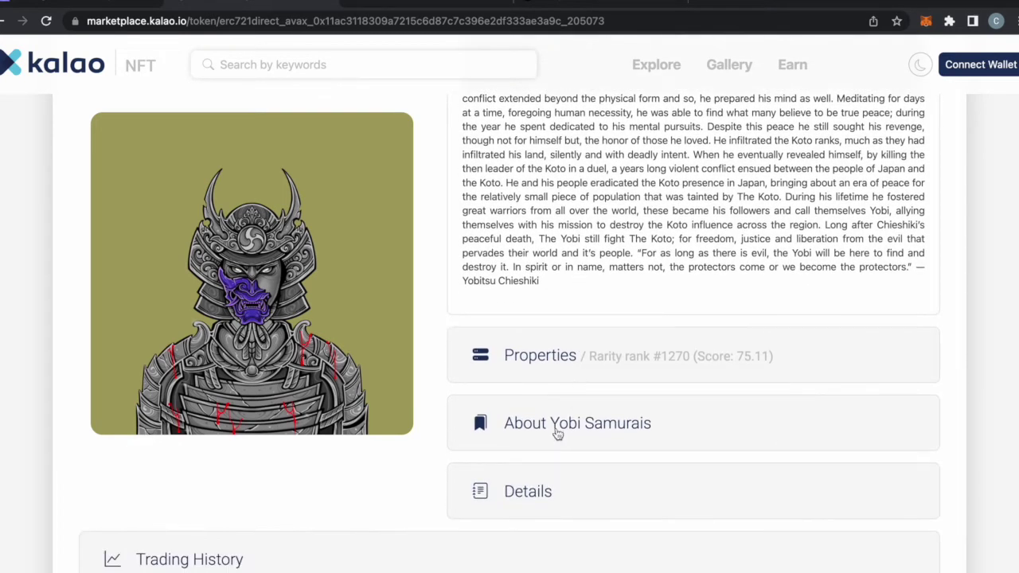
click(557, 430)
scroll(555, 435, down, 7)
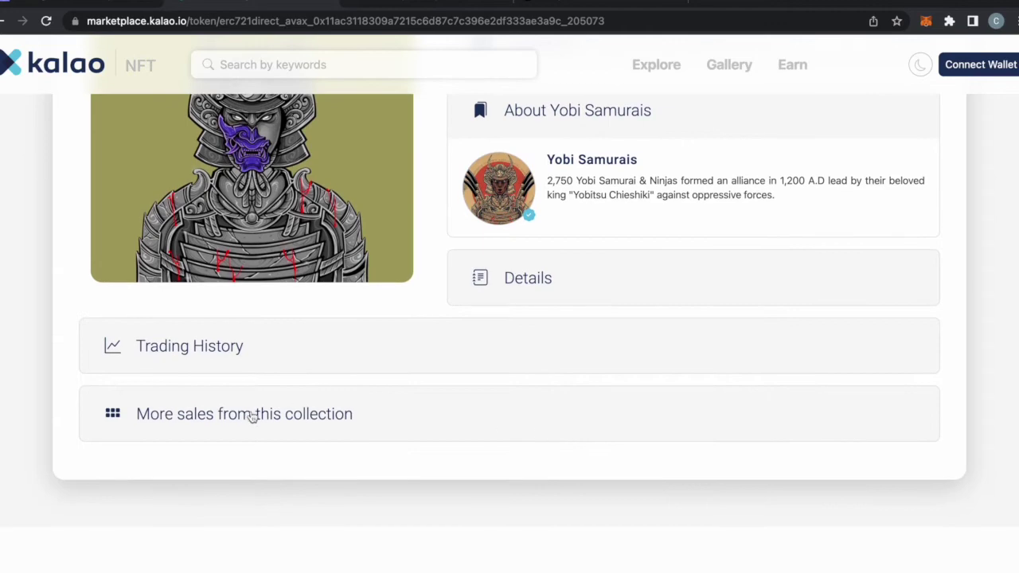
click(230, 357)
scroll(381, 361, up, 15)
scroll(380, 361, down, 1)
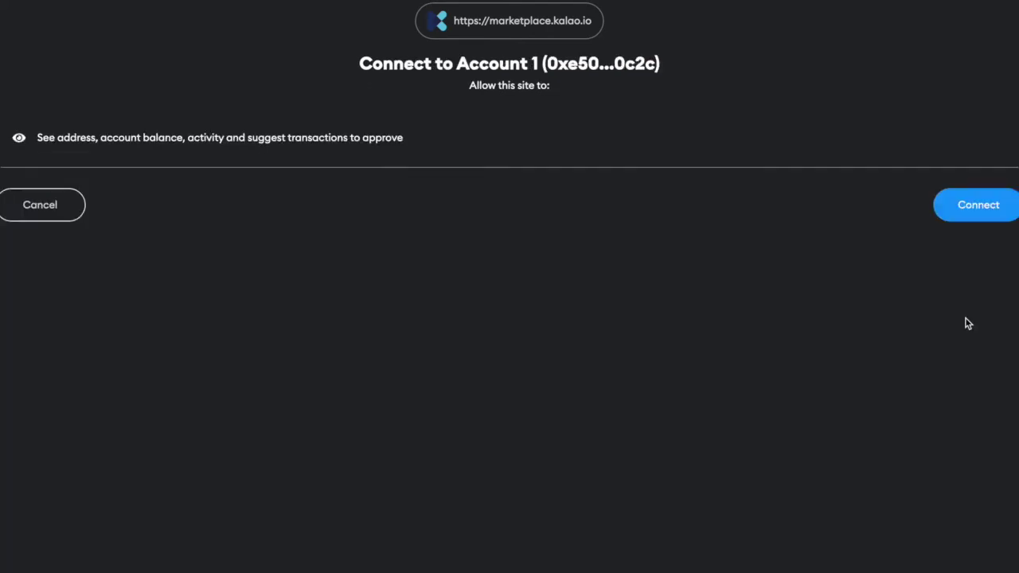
Connect the MetaMask account to Kalao, sign the request, and confirm the 0.42 AVAX purchase of Ishibashi Tadiyuki
click(978, 205)
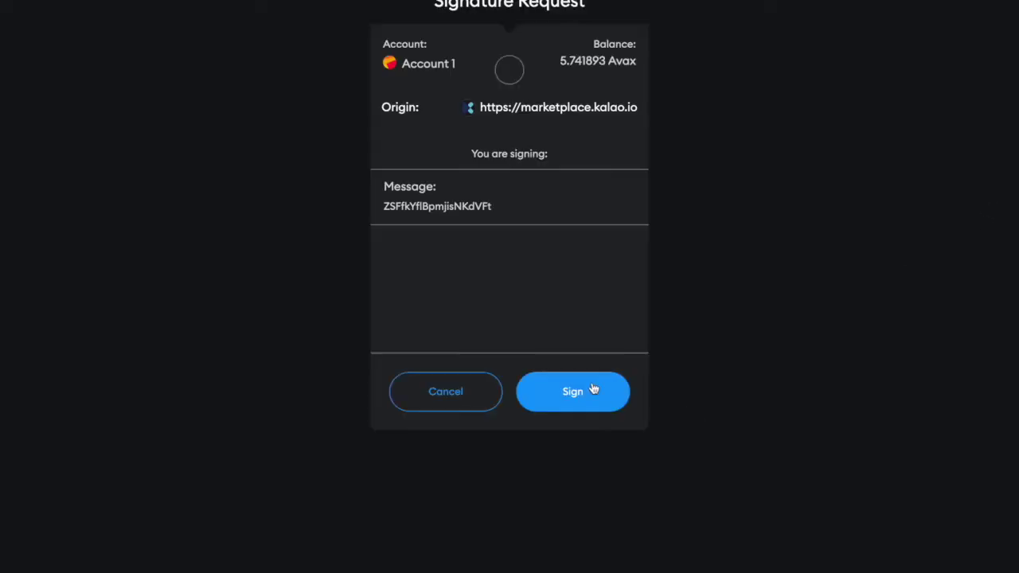
click(595, 390)
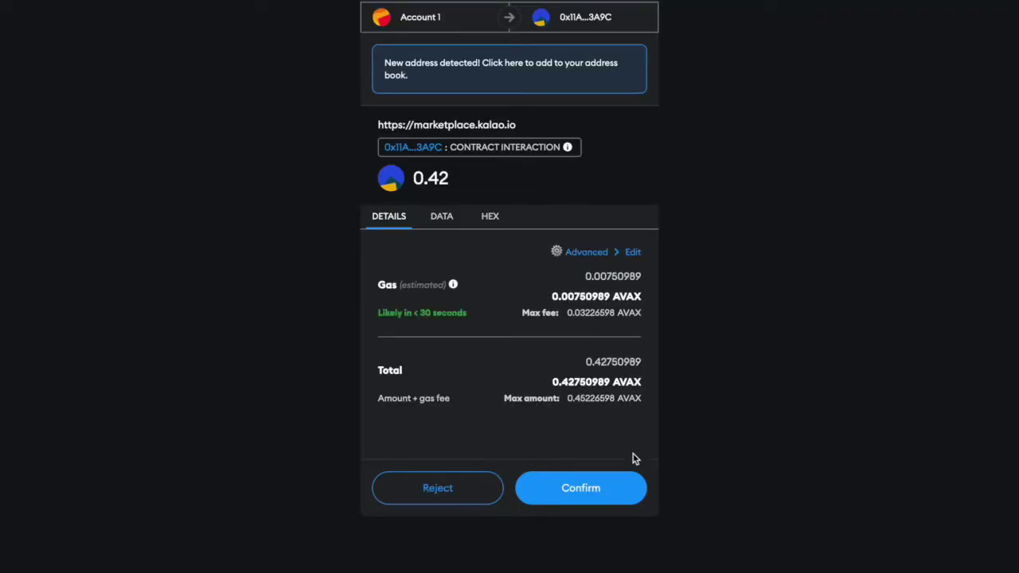
click(603, 489)
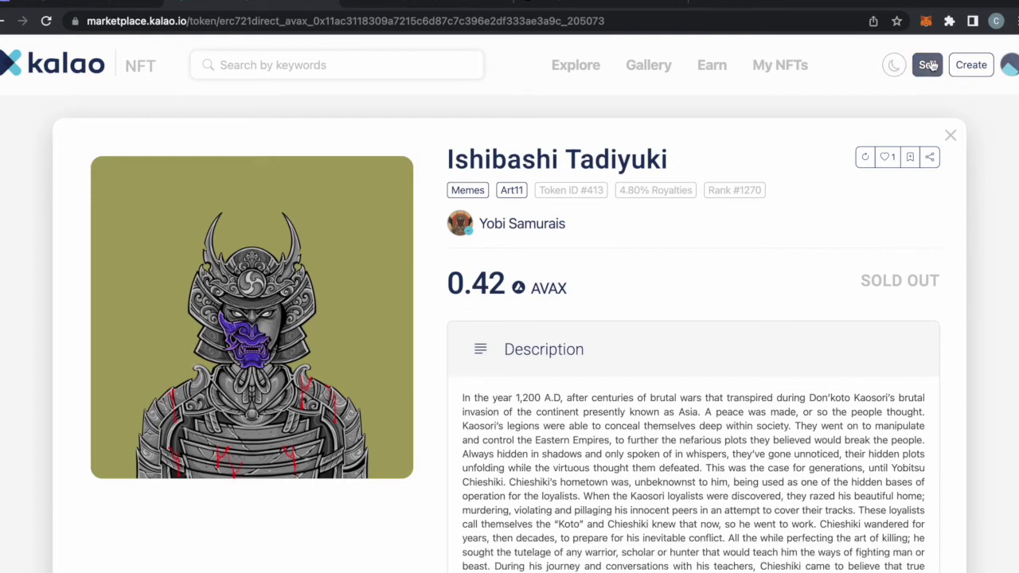
View the owned NFTs on Kalao and browse the marketplace's range of explorable NFT collections
click(796, 64)
scroll(619, 248, down, 5)
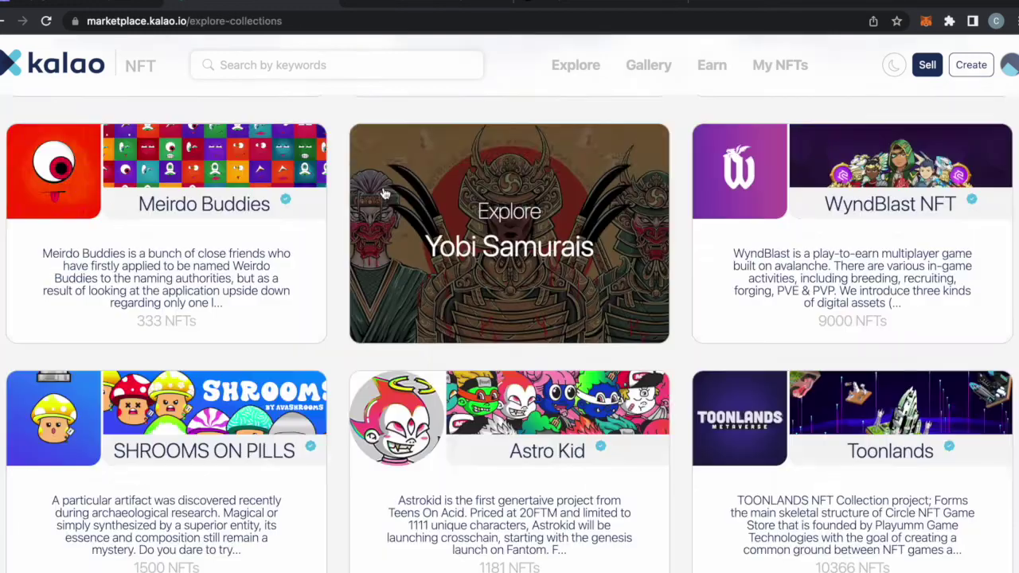
scroll(385, 161, down, 2)
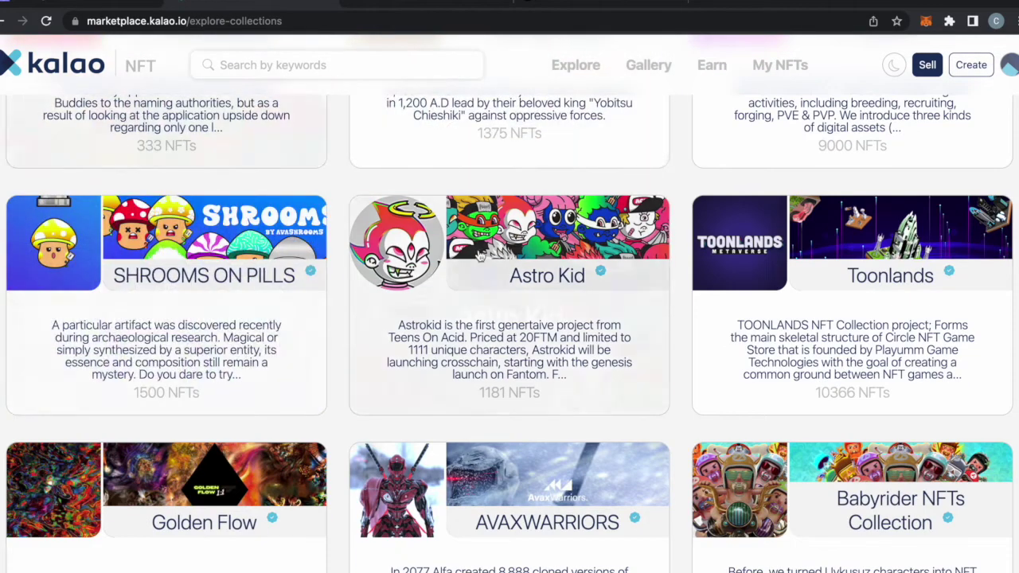
scroll(490, 373, down, 6)
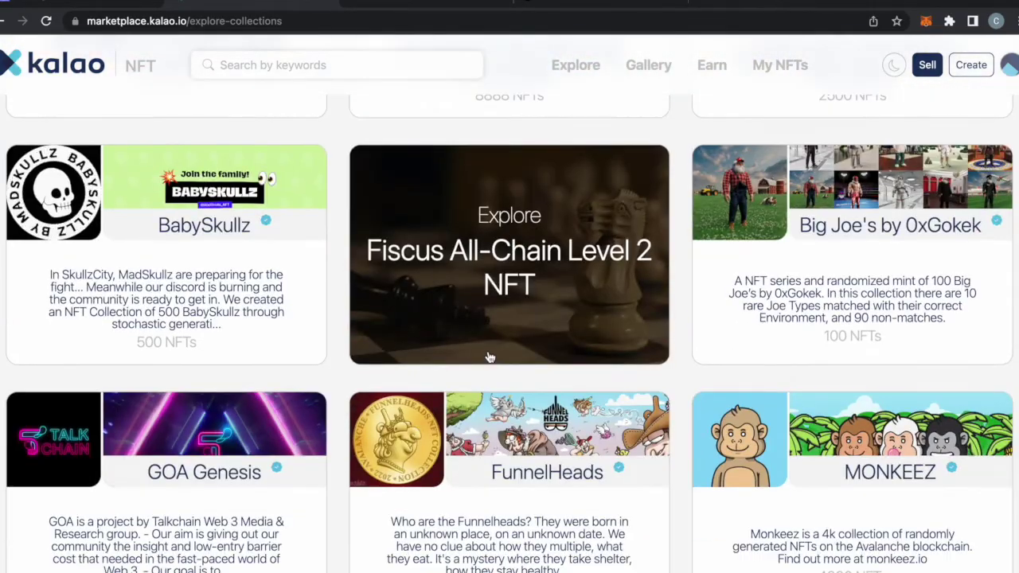
scroll(489, 358, down, 3)
scroll(523, 293, down, 9)
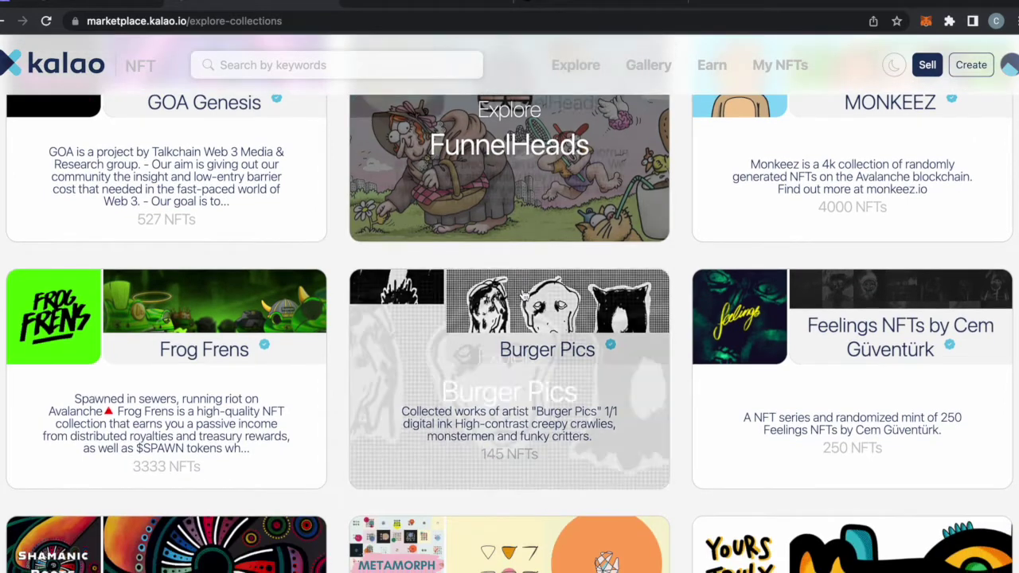
scroll(523, 293, down, 3)
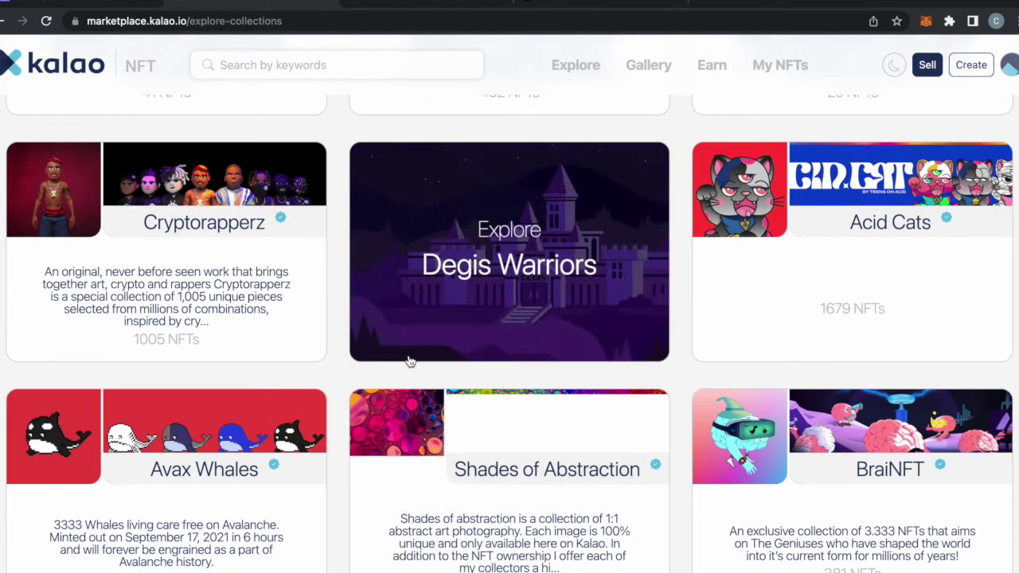
click(575, 65)
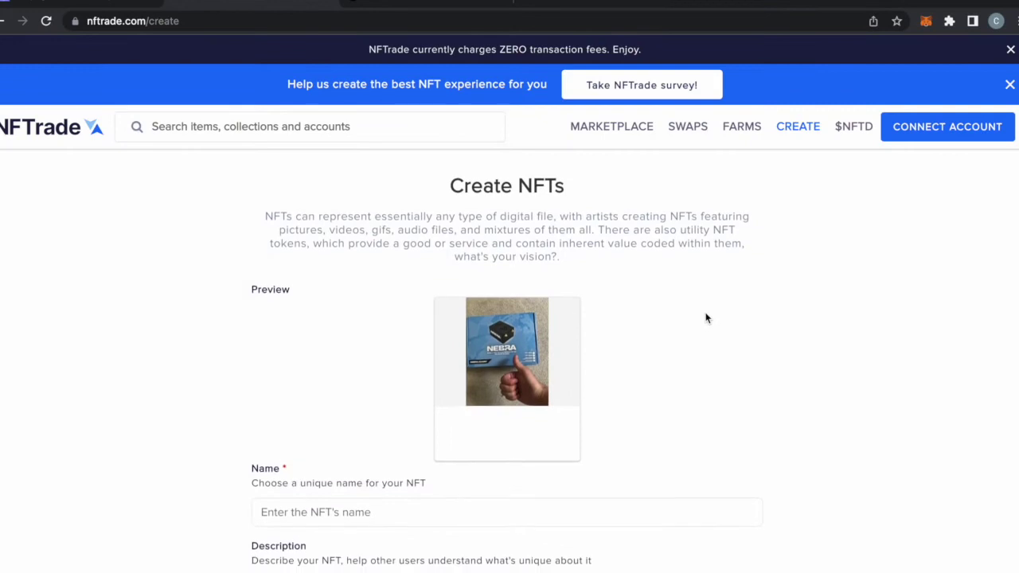
On NFTrade's NFT creation form, name the new NFT "nebra giveaway"
scroll(705, 317, down, 1)
scroll(705, 317, up, 1)
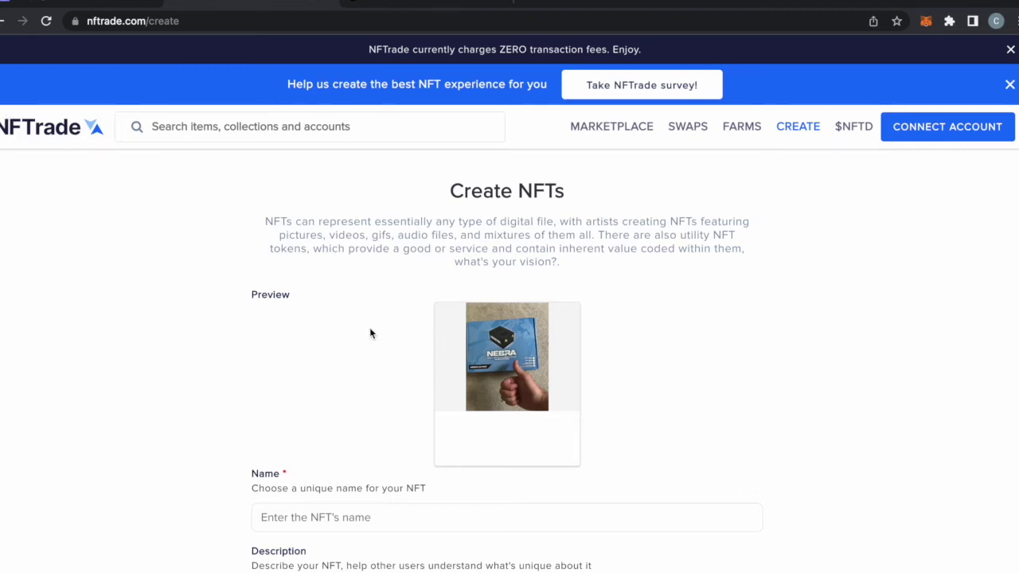
scroll(372, 323, down, 1)
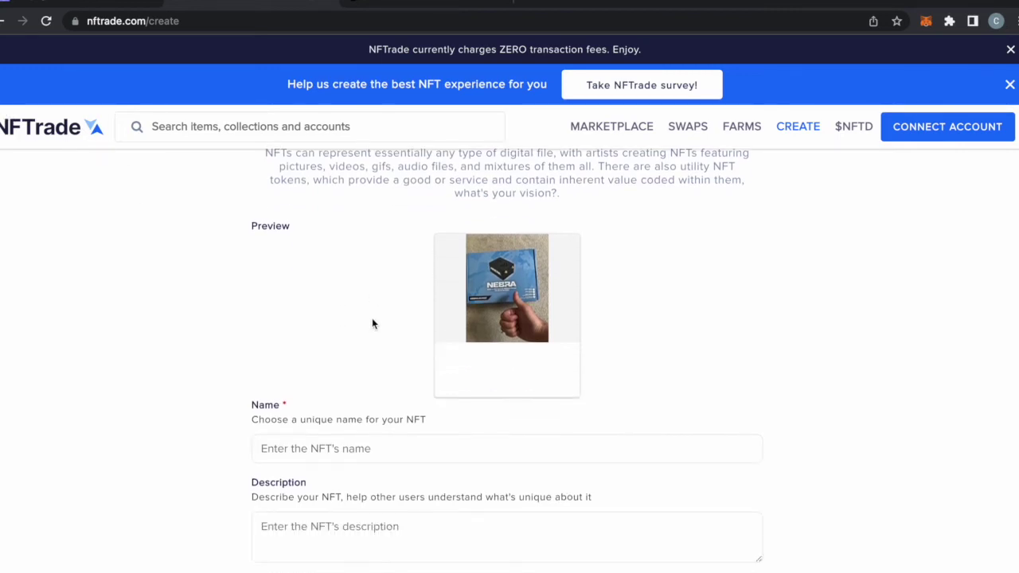
click(410, 448)
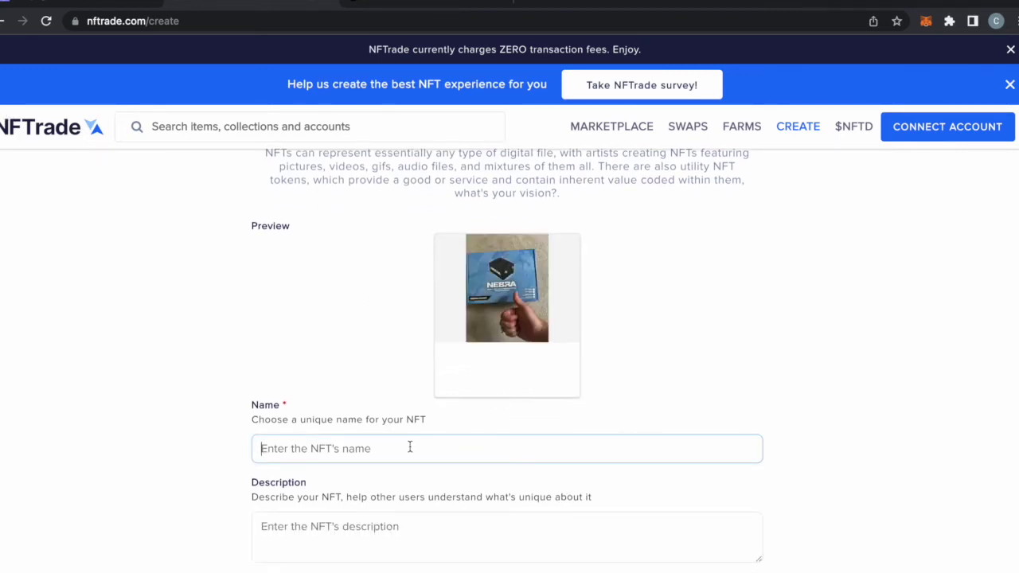
text(nebra gic)
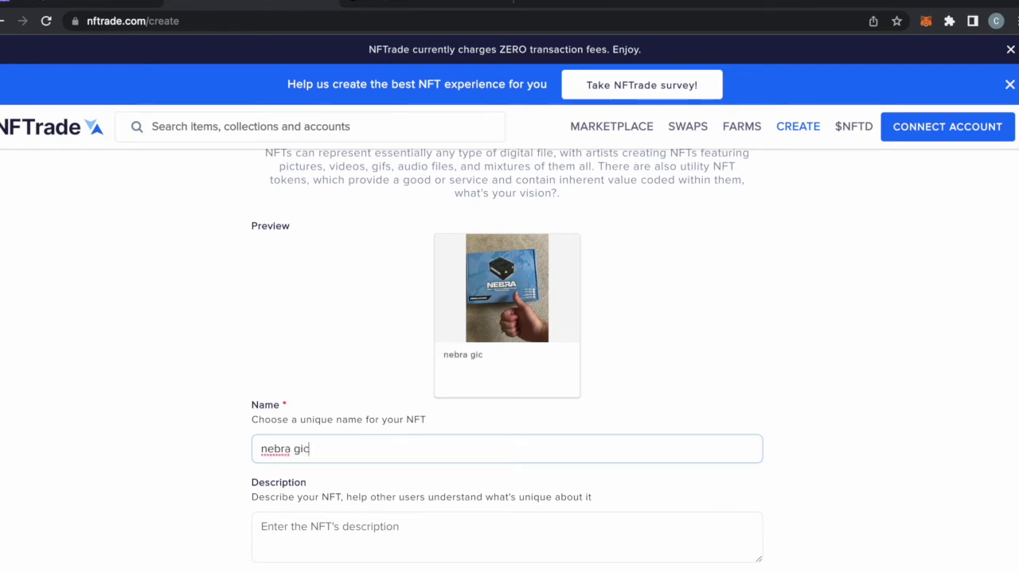
text(eveaway)
Enter the NFT description "one person is getting passive income, thank you guys for supporting me"
click(358, 491)
scroll(357, 485, down, 1)
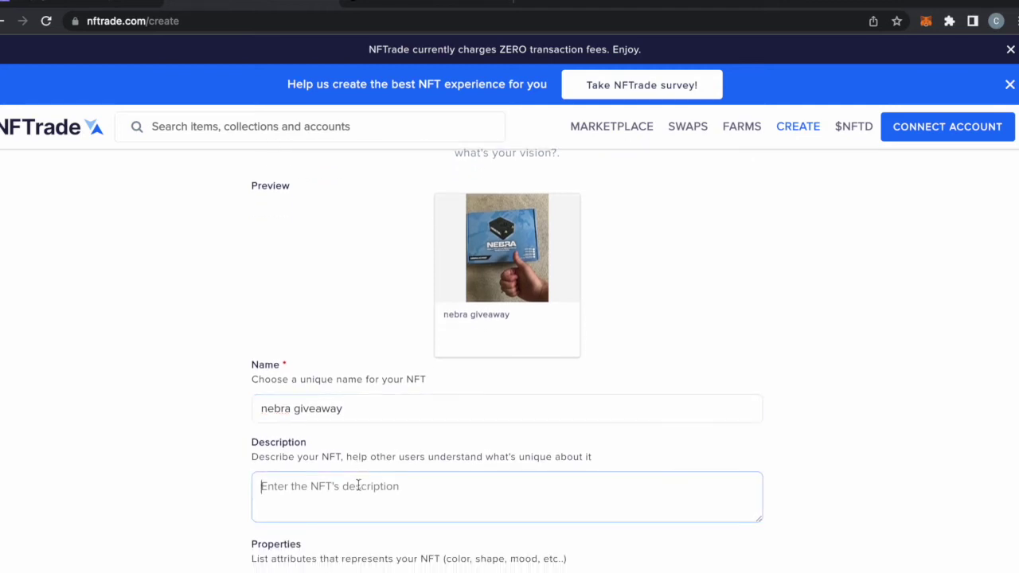
text(one perso)
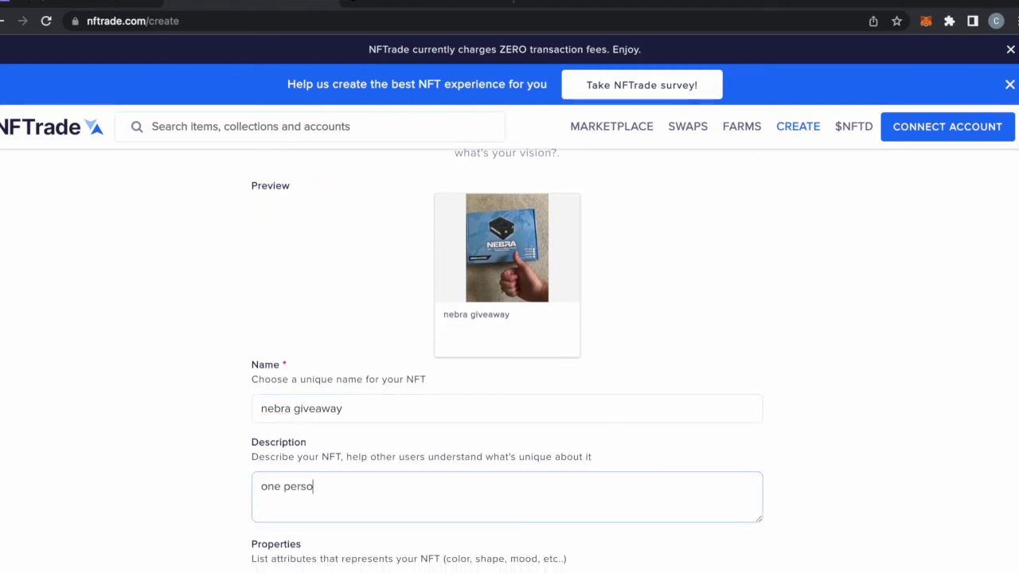
text(n is getting passive inco)
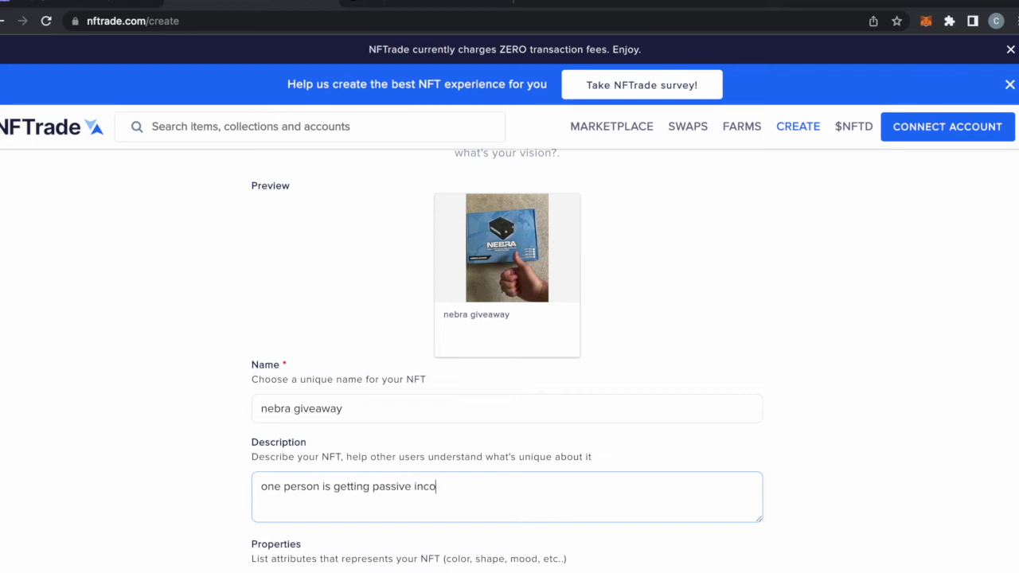
text(me, thank you guys fo)
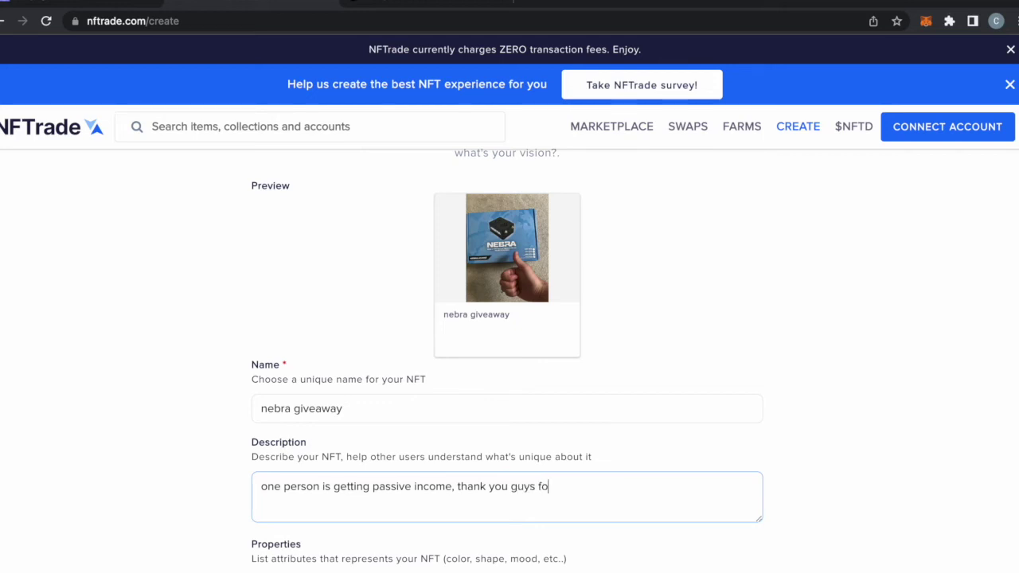
text(r supporting me)
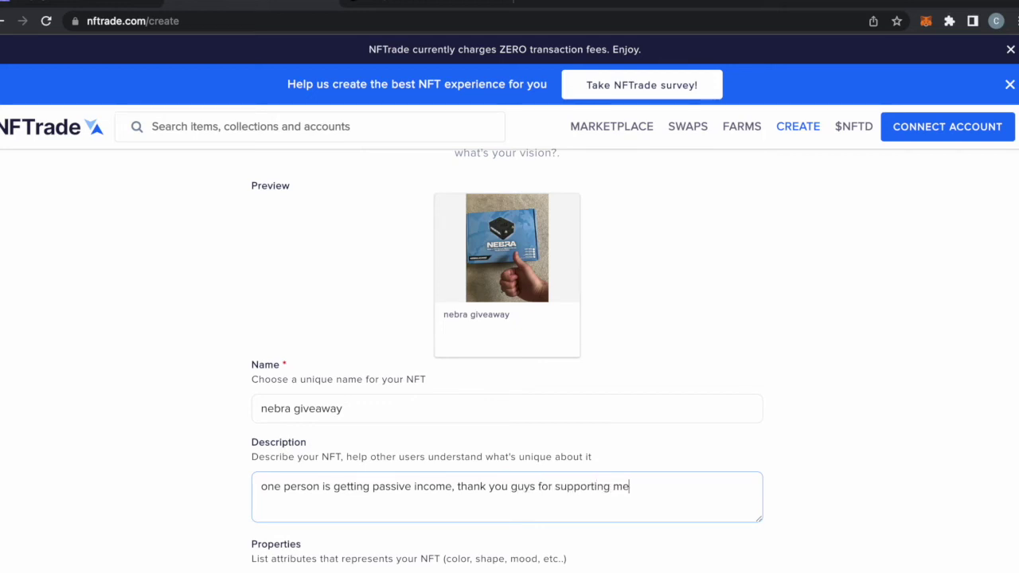
Add a property called "color" with the value "red" to the NFT
scroll(391, 478, down, 3)
click(401, 433)
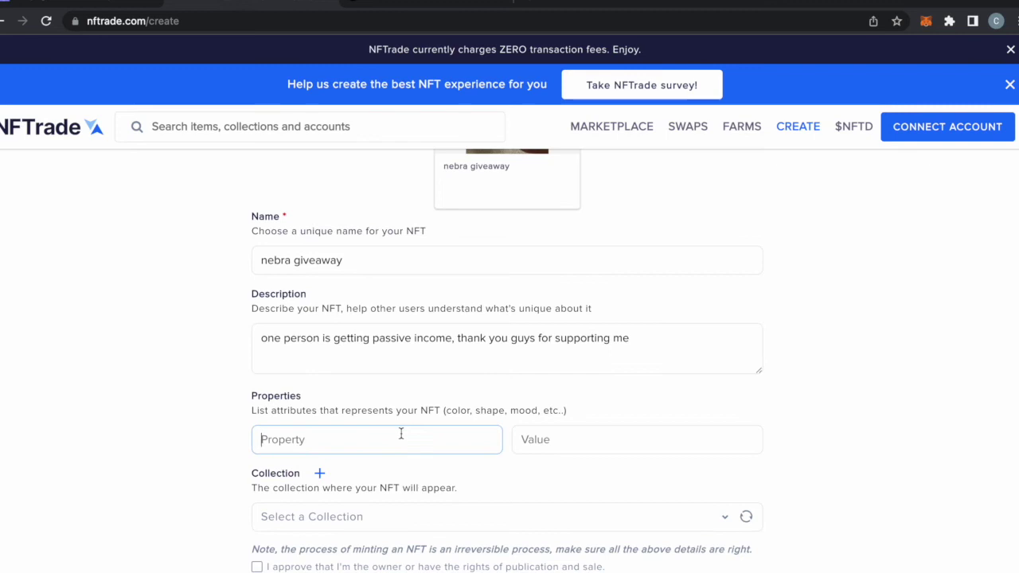
text(color)
click(561, 444)
text(red)
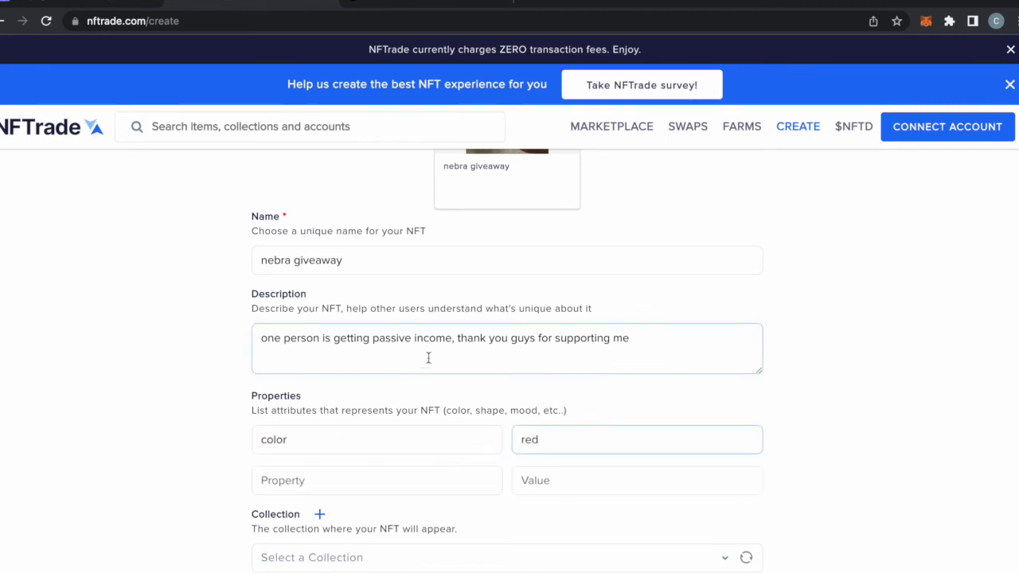
click(427, 360)
click(428, 391)
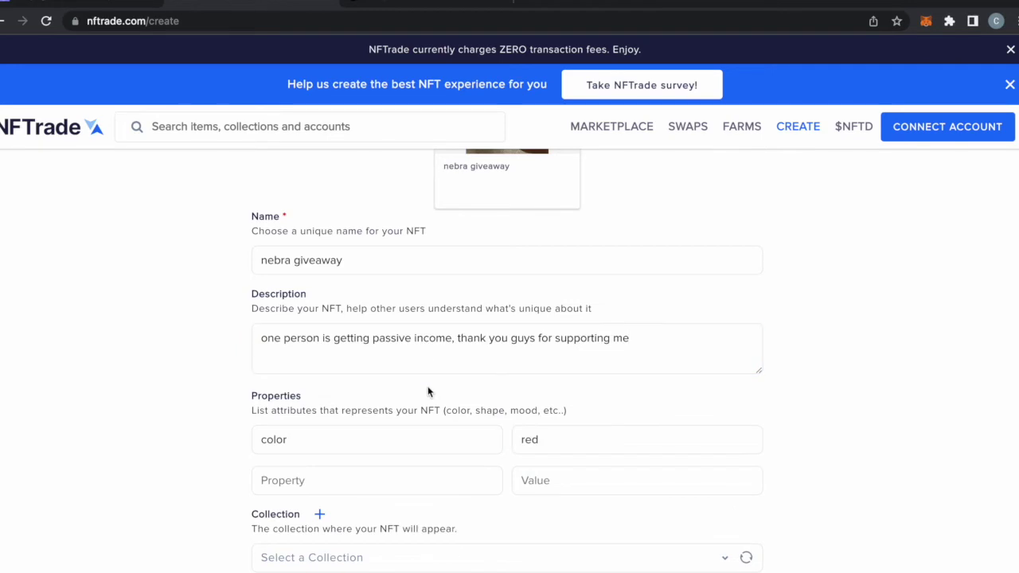
Check the available collections for the NFT and approve the publication rights statement and NFTrade's Terms & Conditions
scroll(427, 391, down, 3)
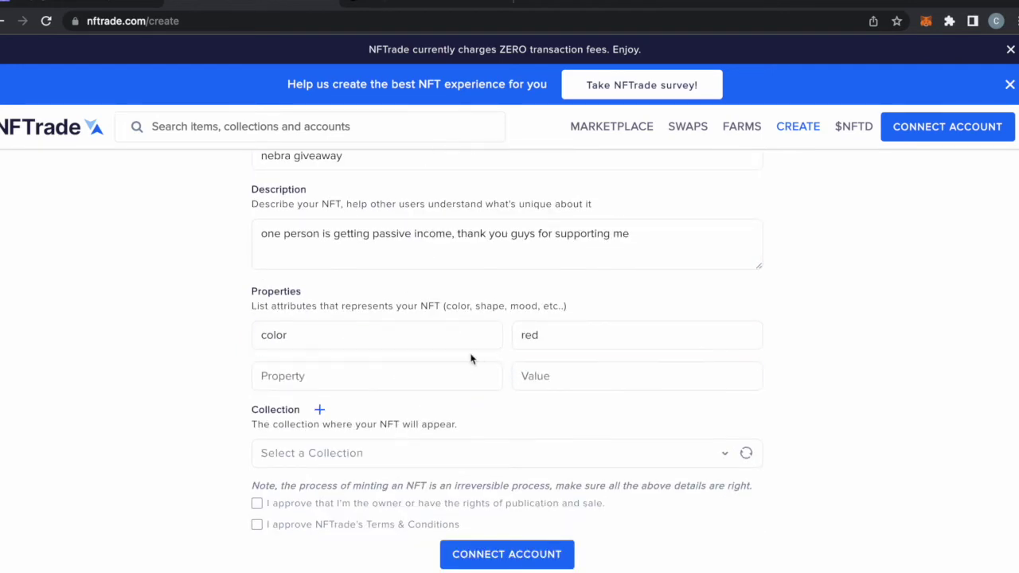
scroll(447, 392, down, 1)
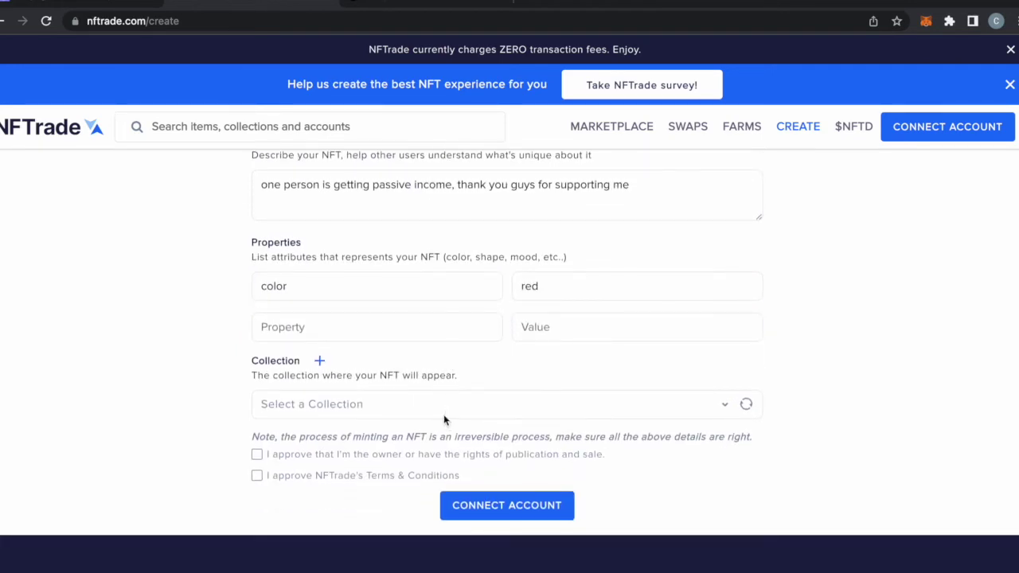
click(487, 415)
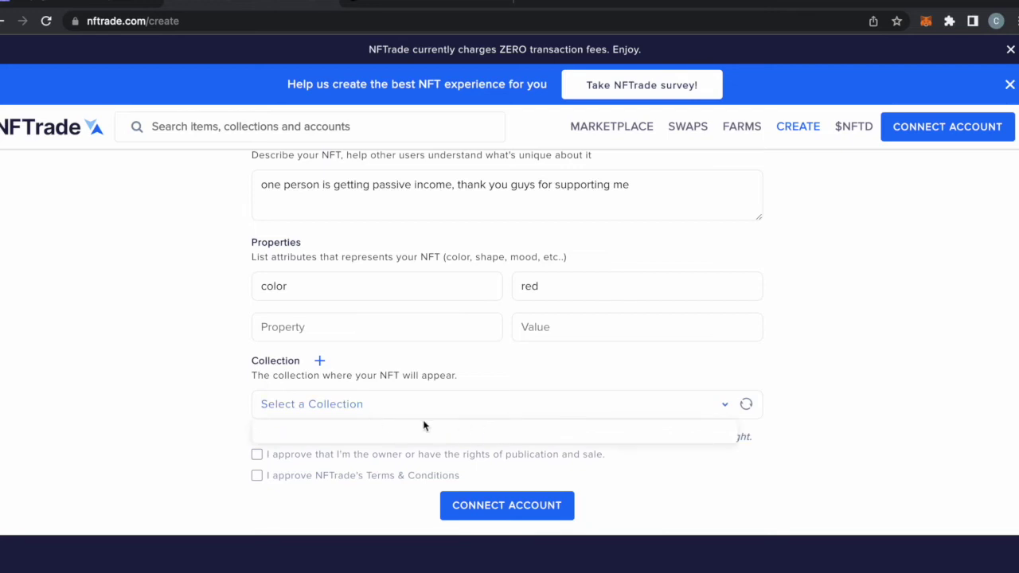
click(728, 407)
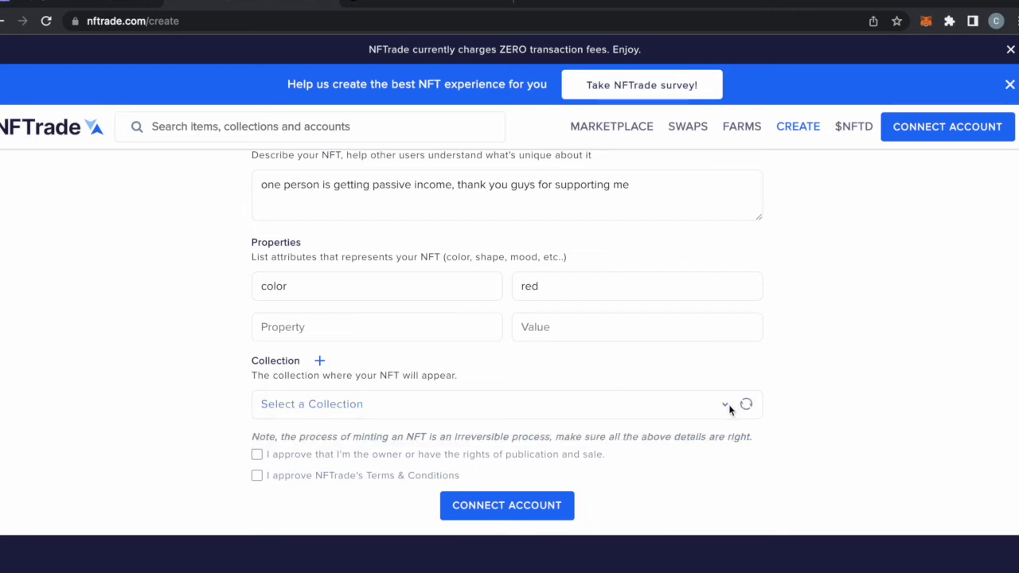
click(256, 476)
Start a new collection for the NFT, with the name "nebra giveaway" and the symbol "GIV"
scroll(518, 390, up, 5)
scroll(518, 391, down, 4)
click(345, 386)
click(396, 317)
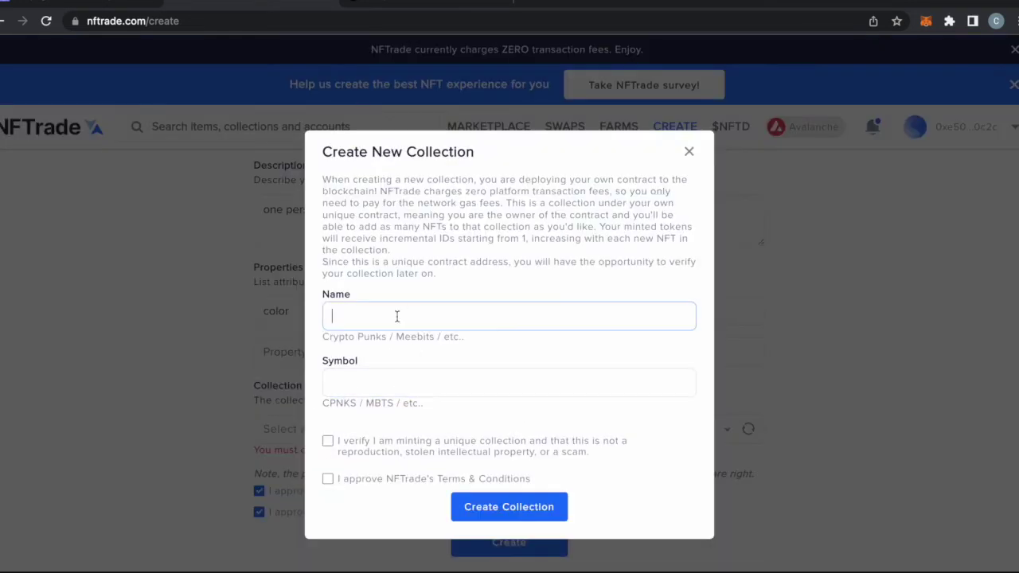
text(nebra giveaway)
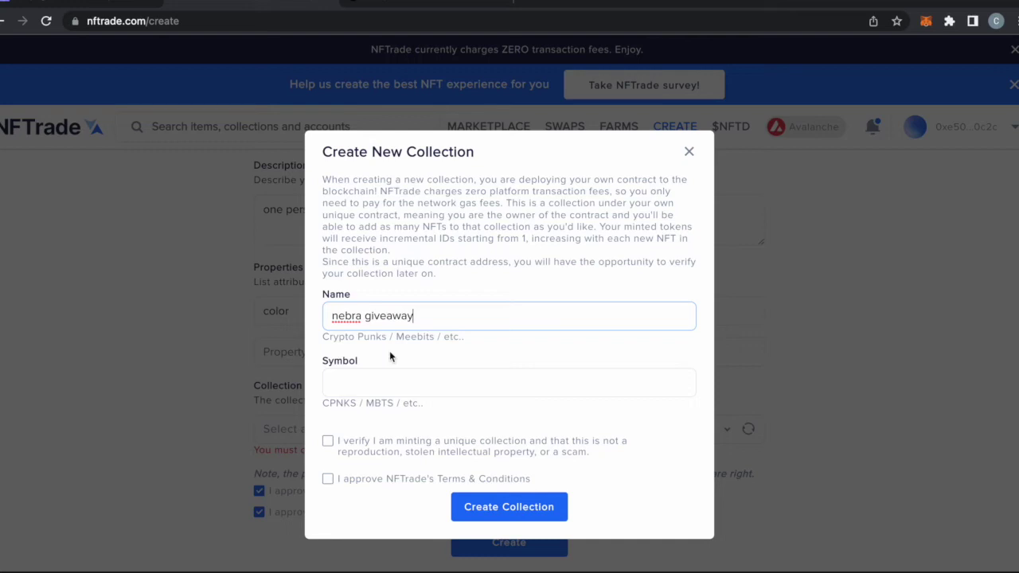
click(390, 394)
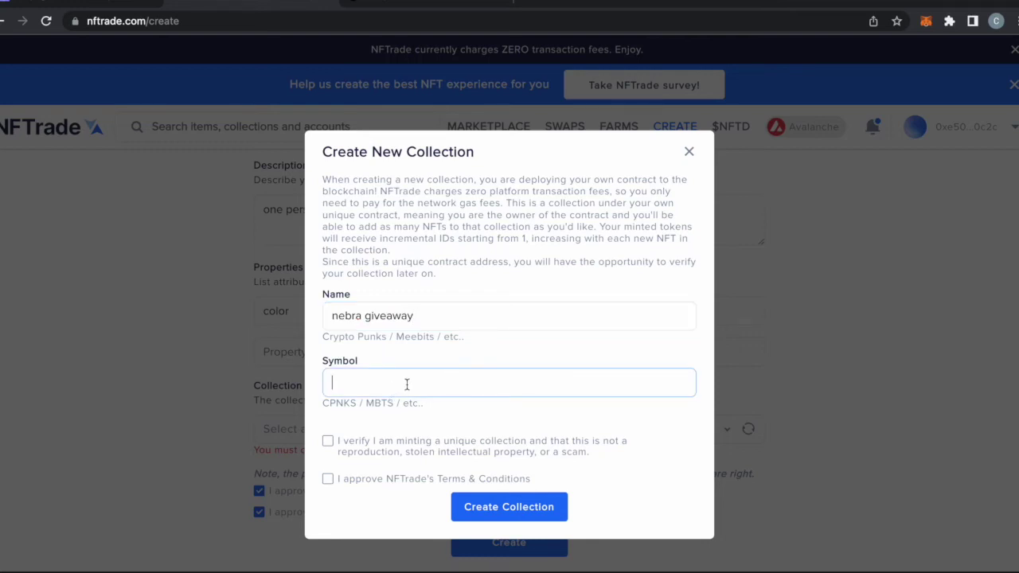
text(GIC)
Accept the collection's originality statement and terms, create it by confirming the contract deployment in MetaMask, and return to minting
click(327, 440)
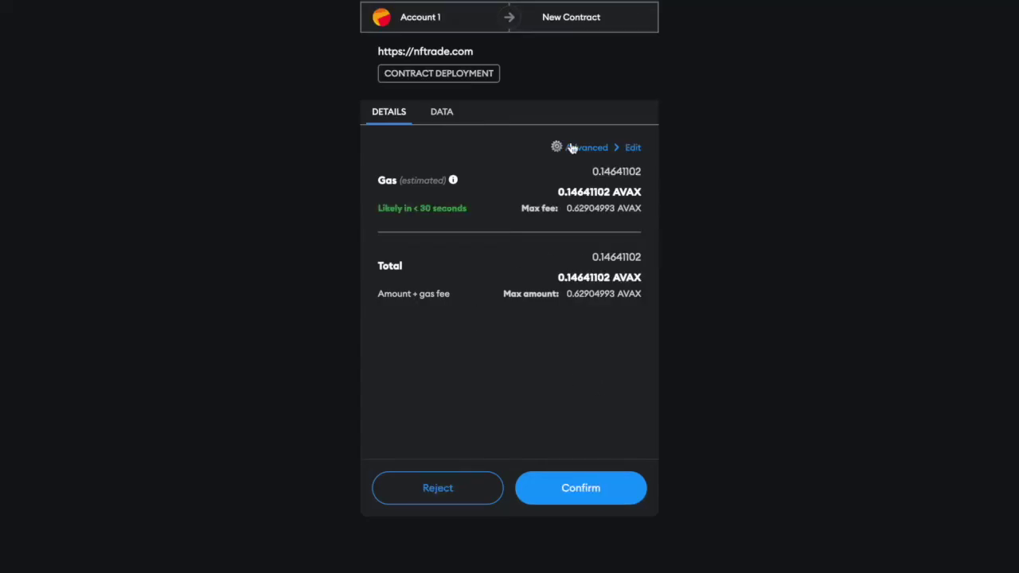
click(580, 491)
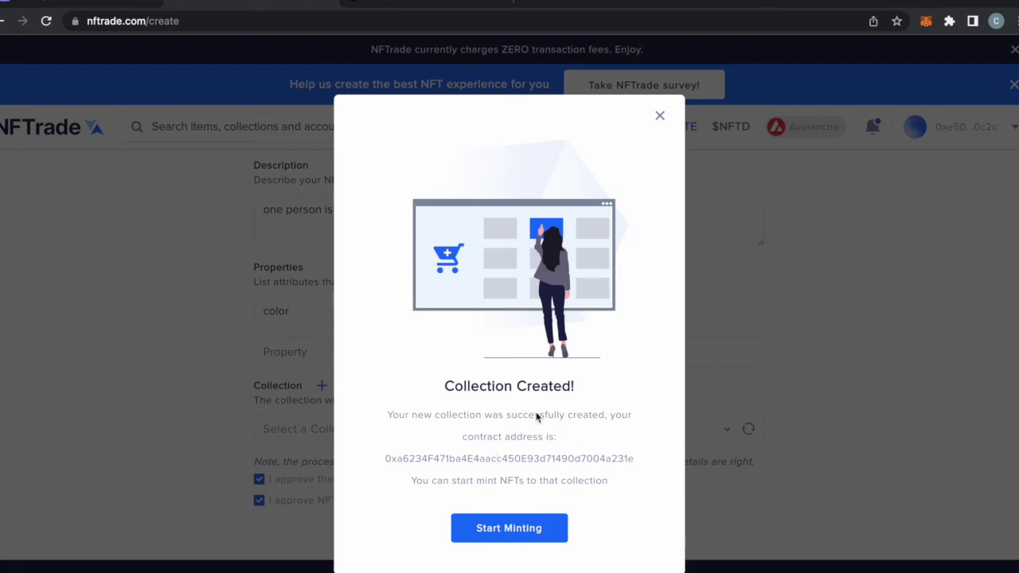
click(544, 533)
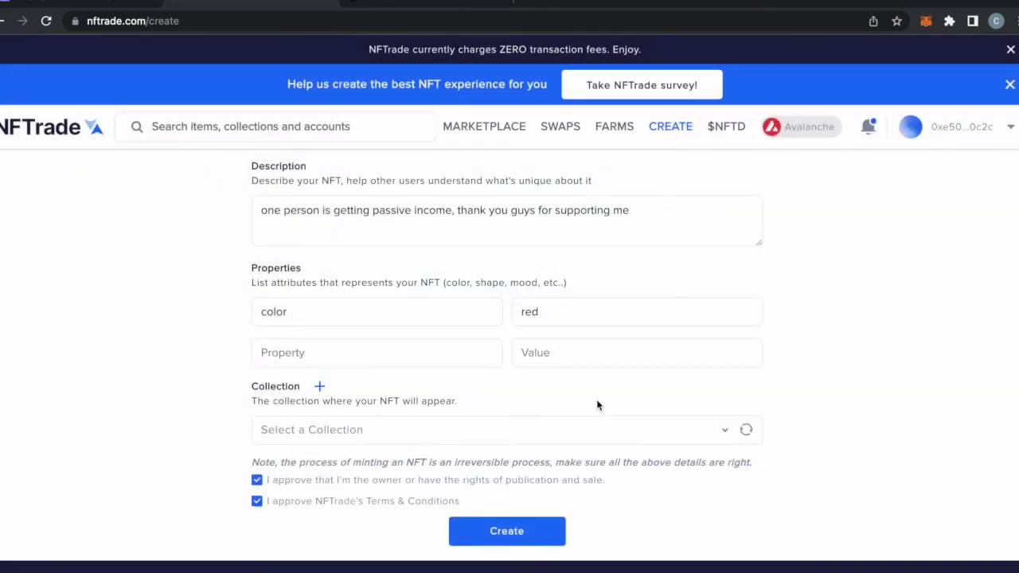
Mint the "nebra giveaway" NFT, confirm the contract interaction in MetaMask, and view the new NFT's page
scroll(598, 404, up, 5)
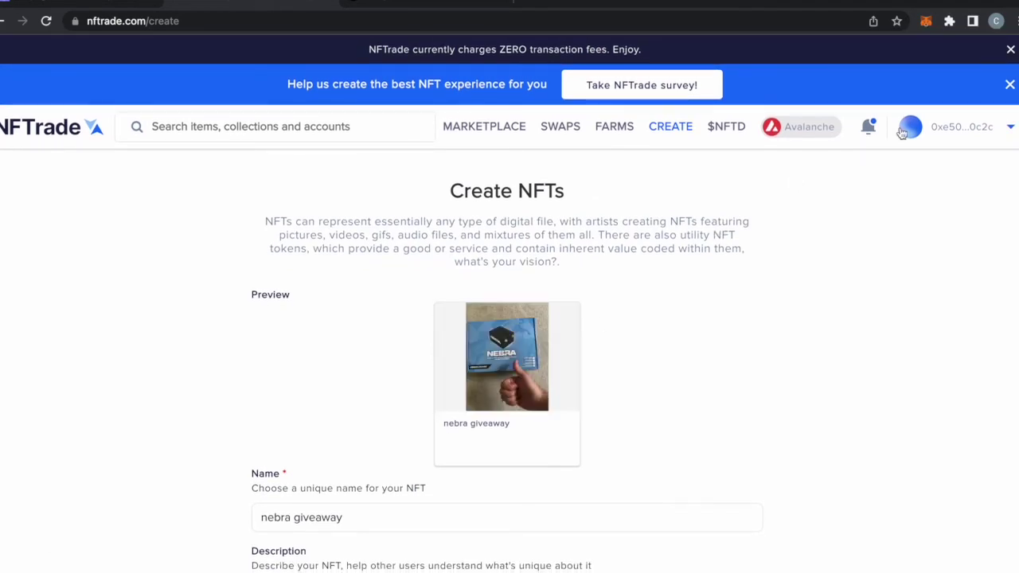
scroll(747, 195, down, 3)
scroll(747, 195, down, 2)
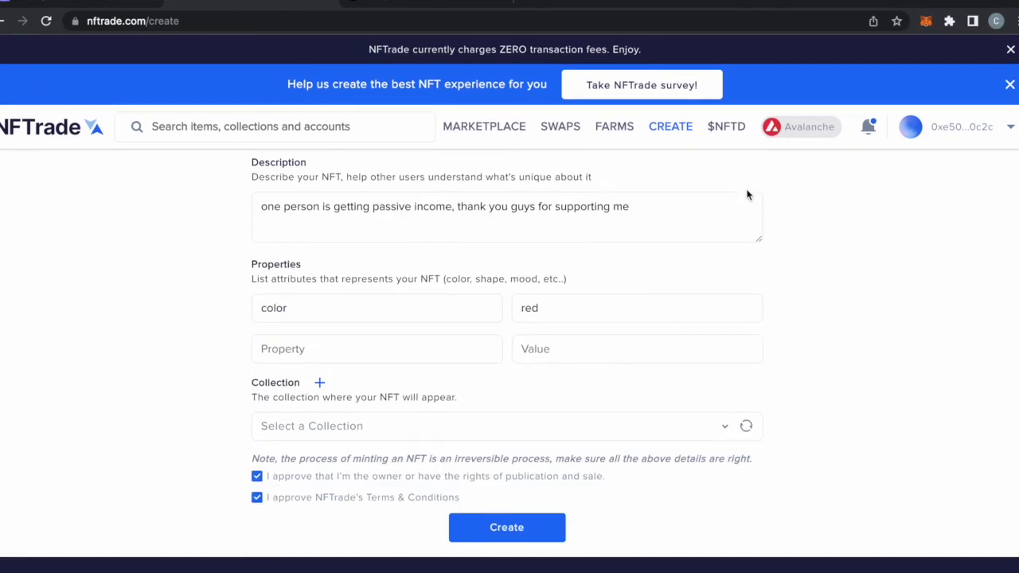
click(503, 527)
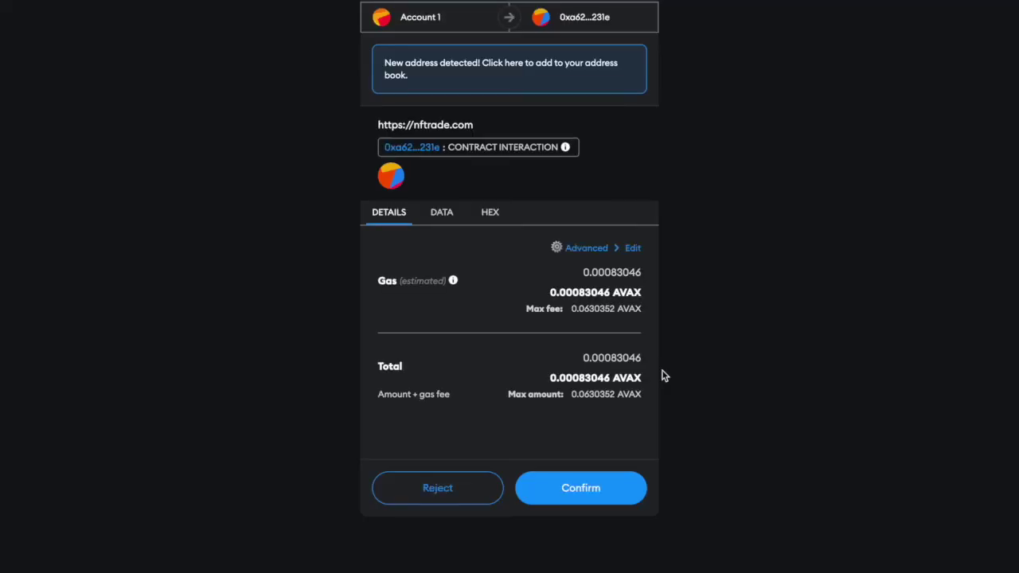
click(577, 487)
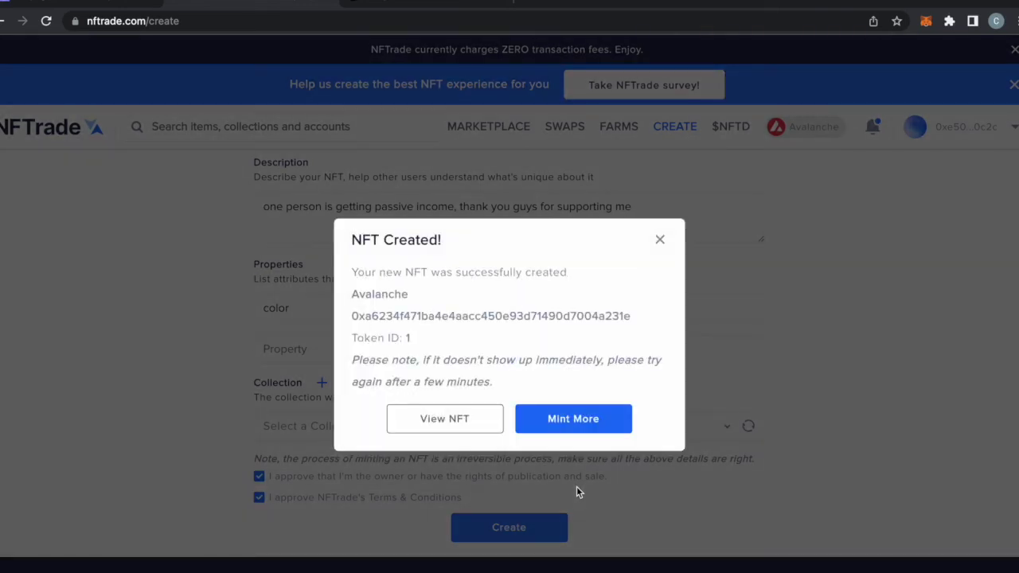
click(455, 422)
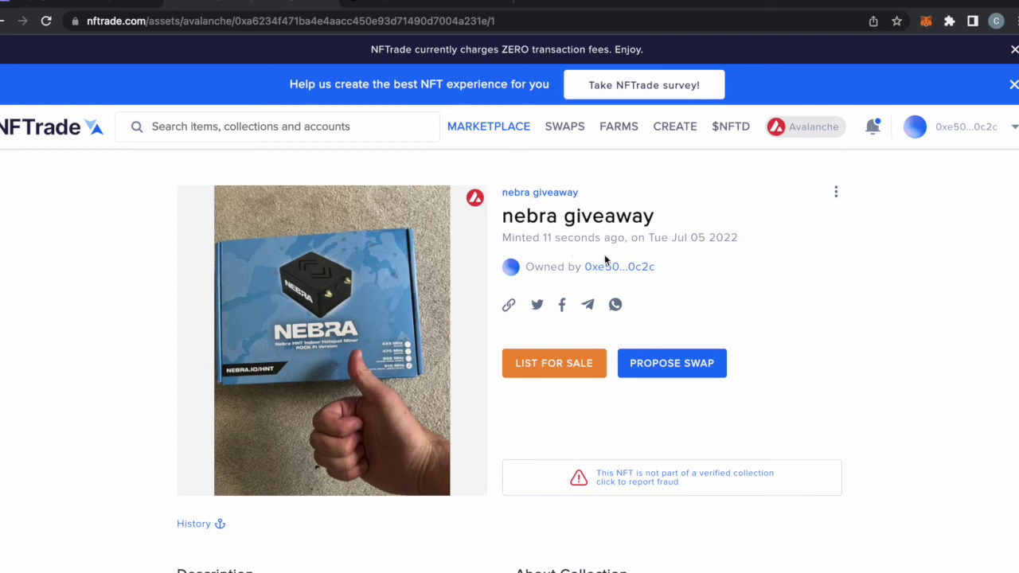
click(582, 366)
click(390, 384)
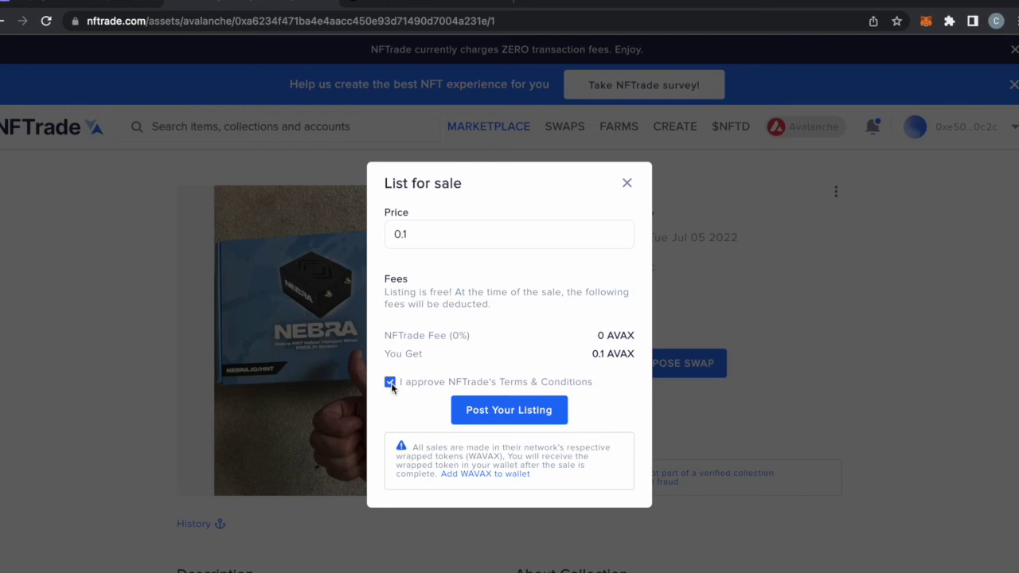
drag(515, 227, 373, 234)
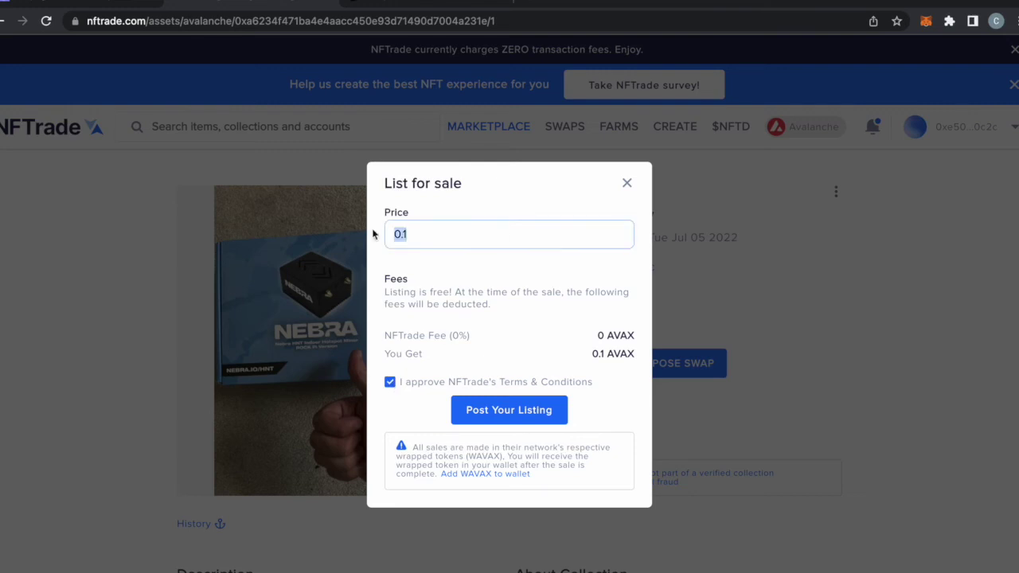
text(10000)
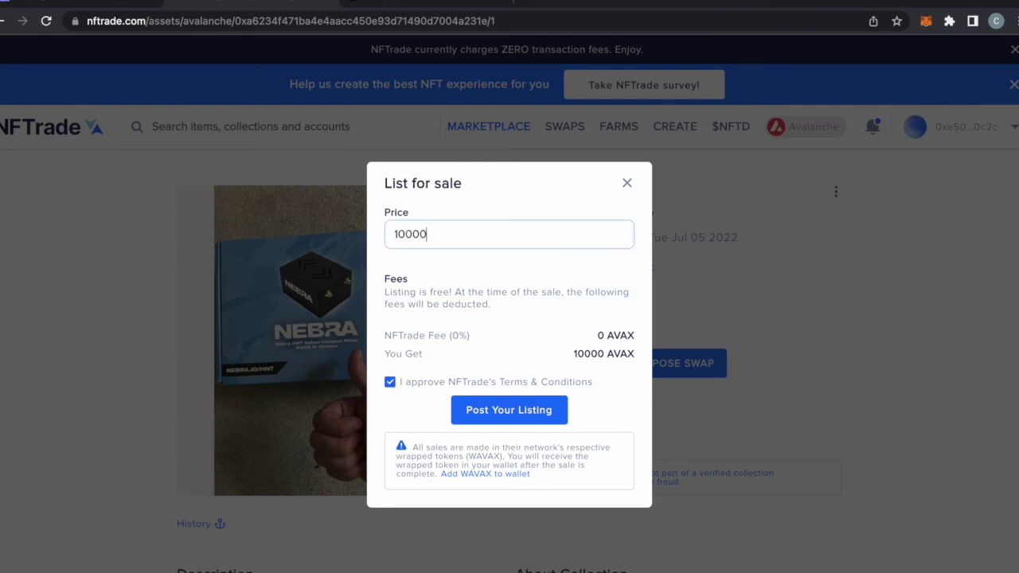
text(00000)
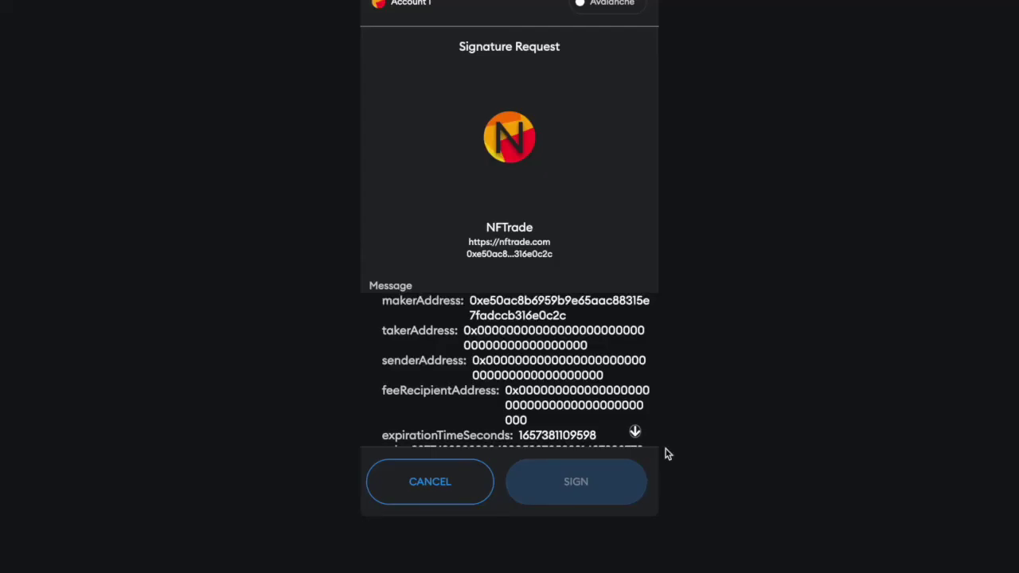
Read through NFTrade's signature request in MetaMask to its end, sign it to publish the listing, and check the NFT's page
scroll(580, 419, down, 10)
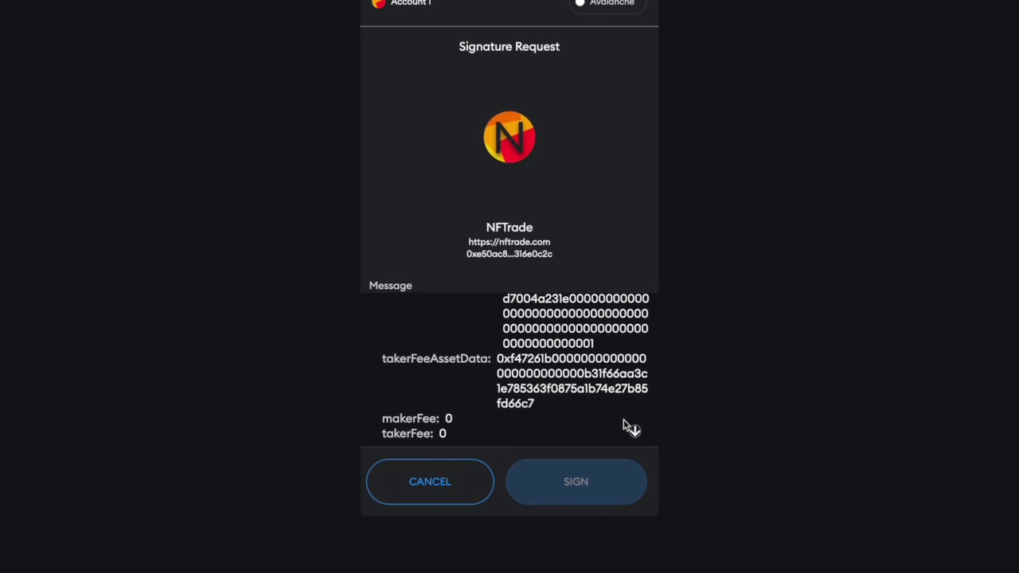
click(590, 484)
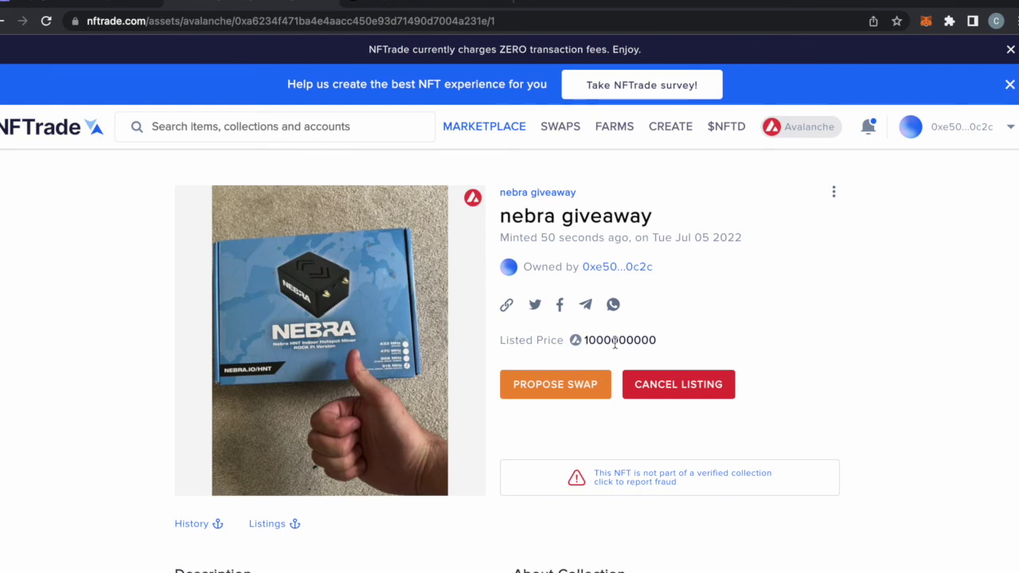
scroll(615, 342, down, 2)
scroll(615, 342, up, 2)
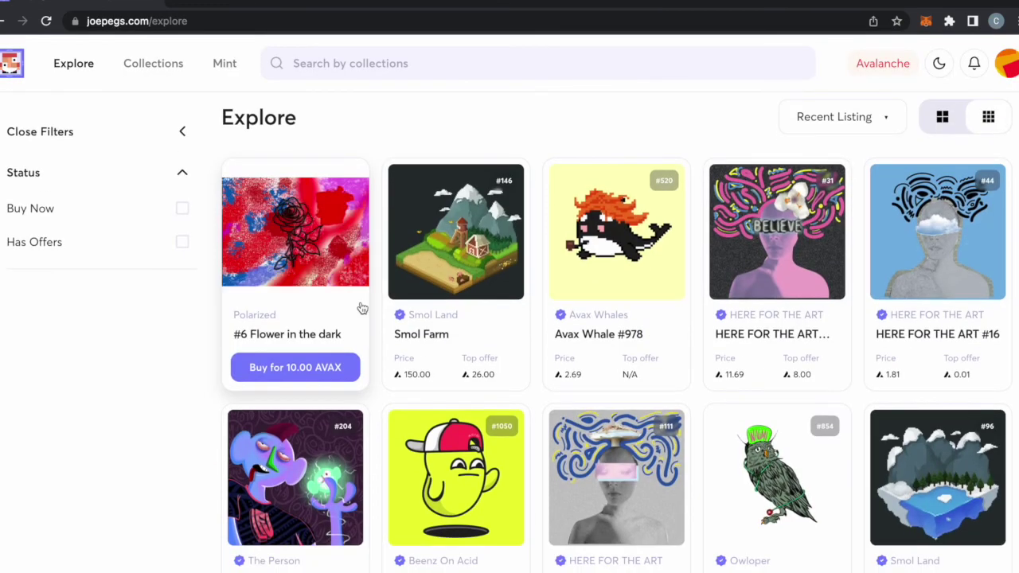
Switch to Joepegs and browse the recently listed NFTs on the Explore page, comparing their prices and top offers
scroll(452, 344, down, 2)
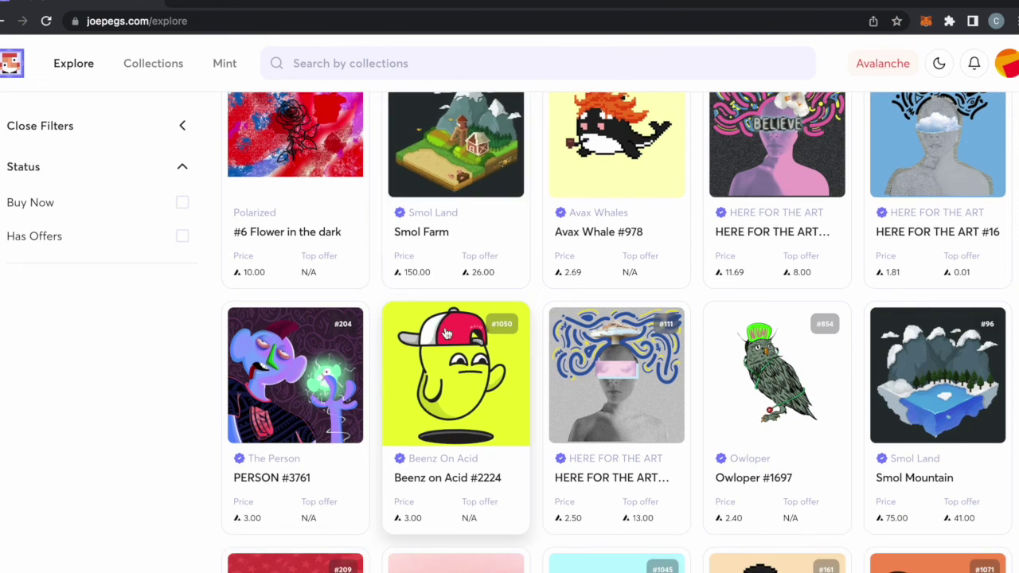
scroll(448, 334, down, 2)
scroll(462, 427, down, 5)
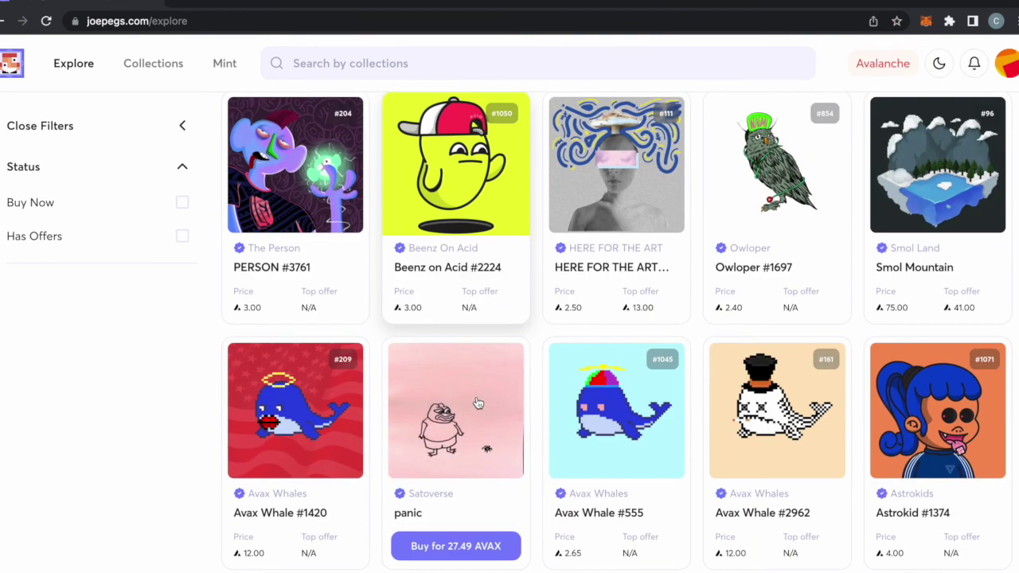
scroll(483, 372, down, 5)
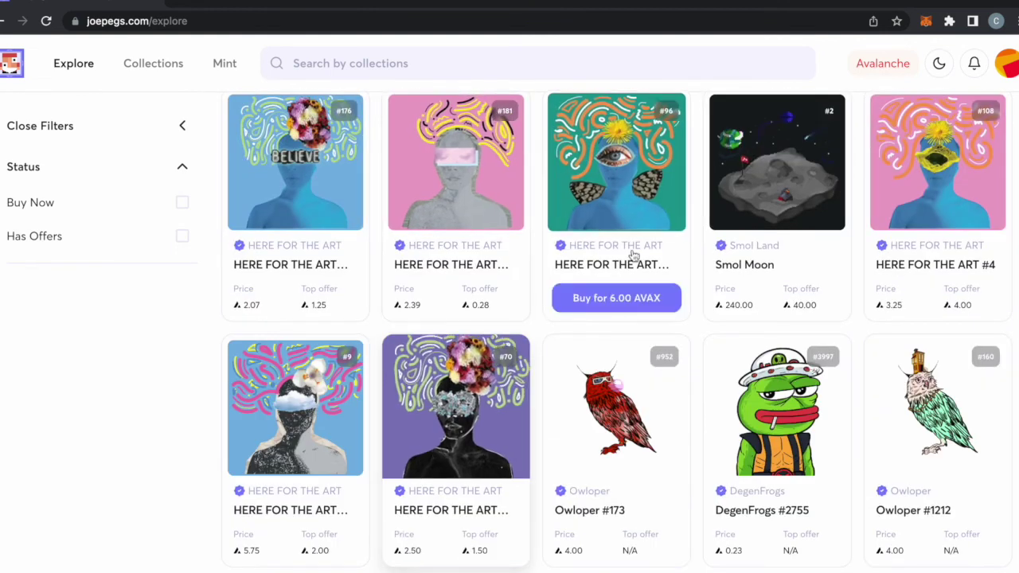
scroll(553, 532, down, 1)
scroll(582, 359, down, 1)
scroll(517, 372, up, 2)
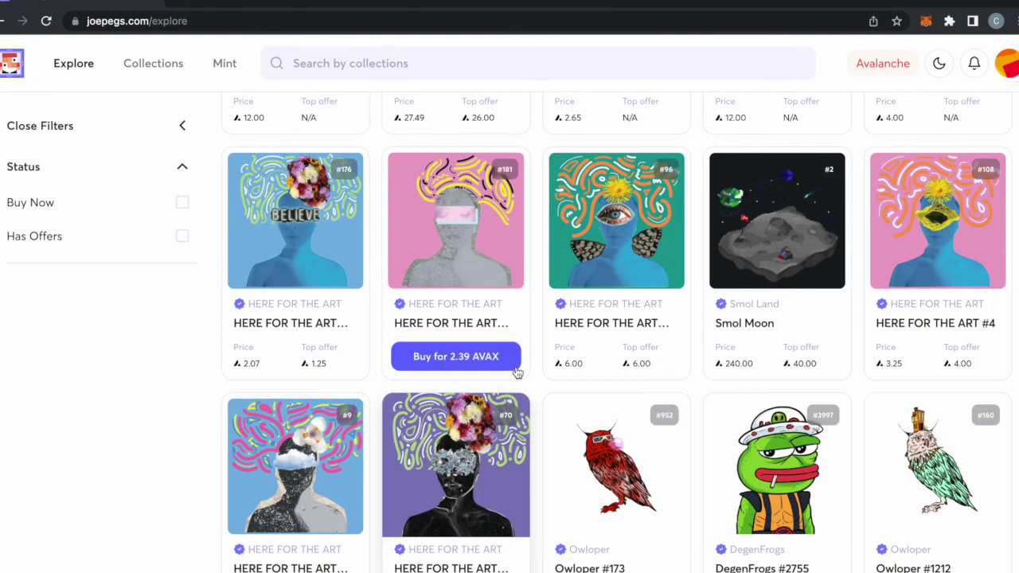
mouse_move(517, 314)
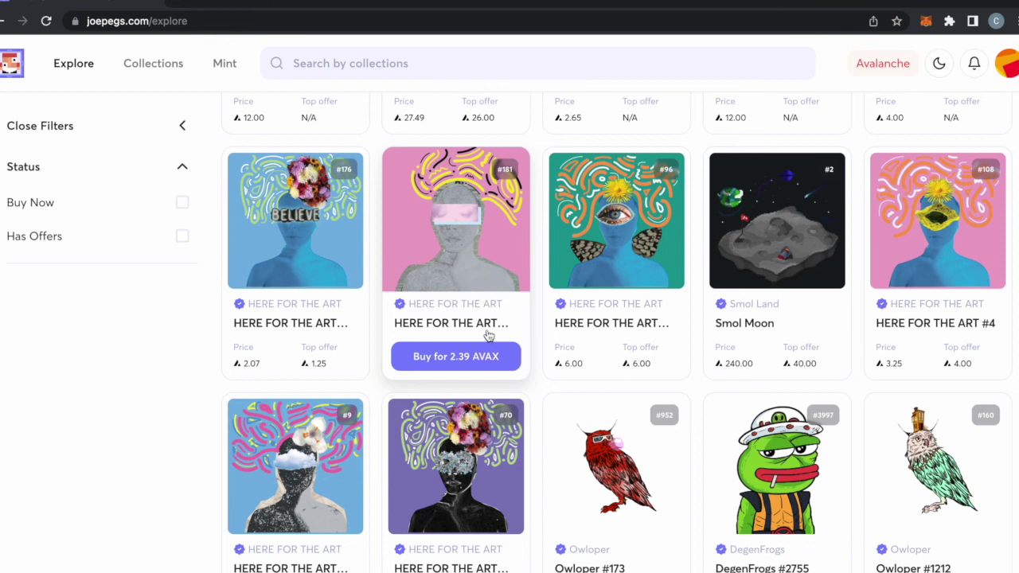
scroll(490, 339, up, 10)
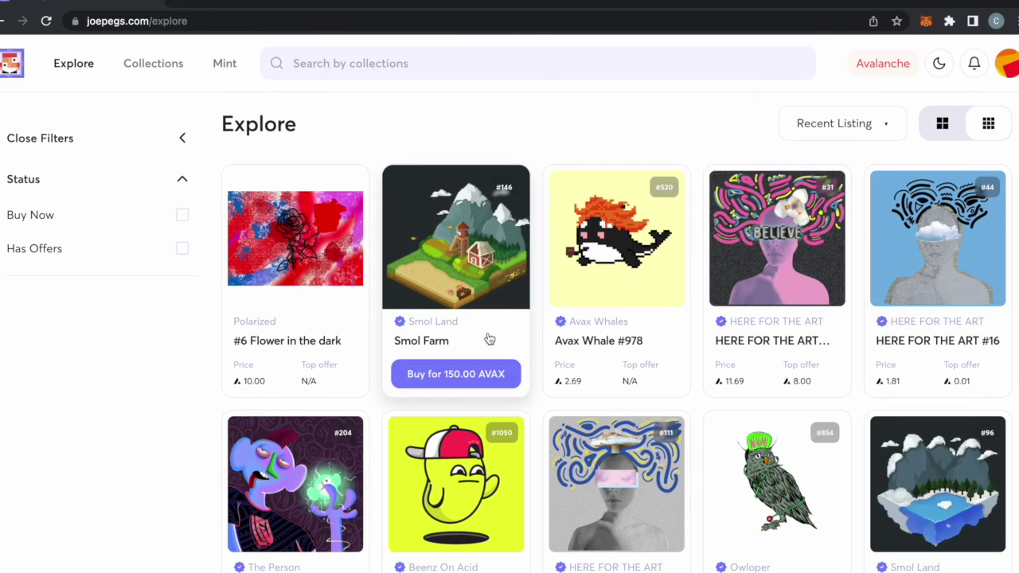
scroll(489, 339, down, 1)
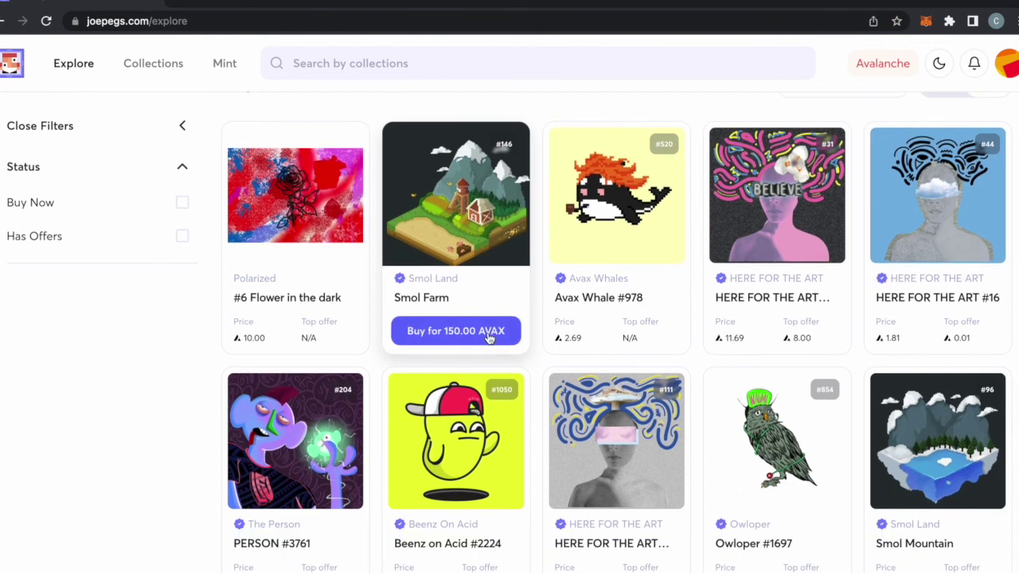
mouse_move(553, 298)
scroll(529, 235, up, 2)
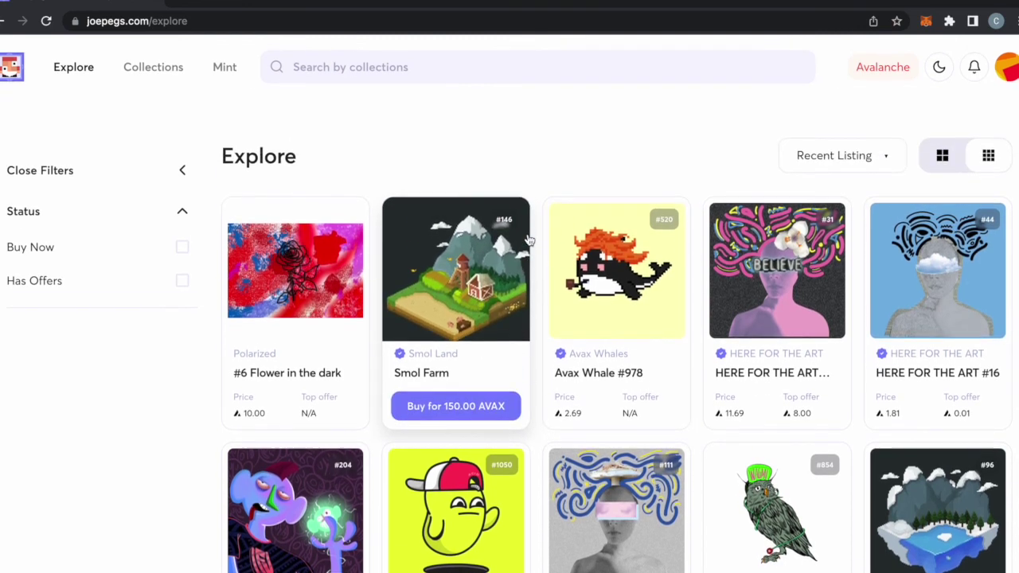
scroll(529, 239, down, 5)
scroll(528, 239, down, 6)
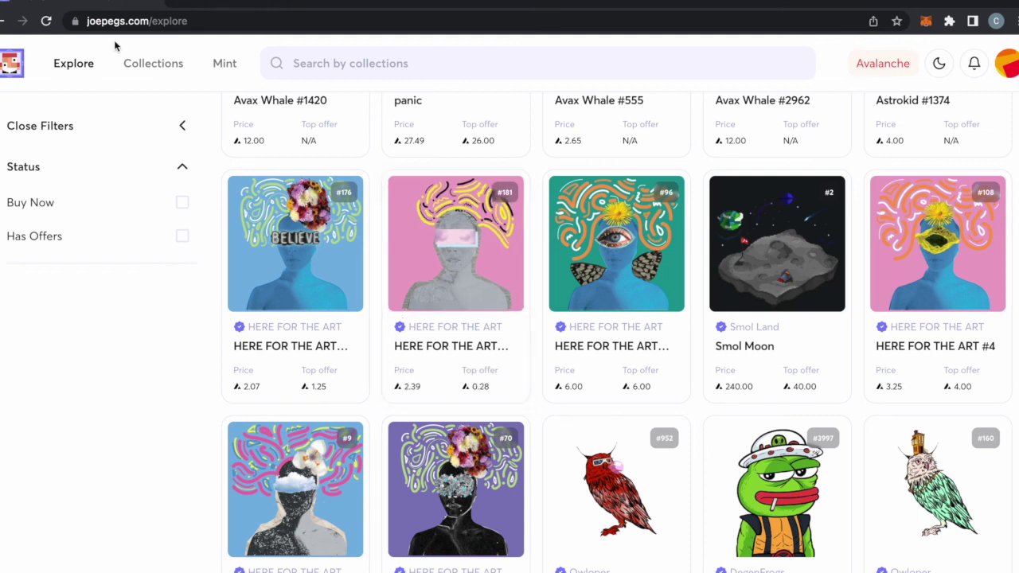
Review the verified collections on Joepegs with their floor prices, owners and trading volumes
click(149, 67)
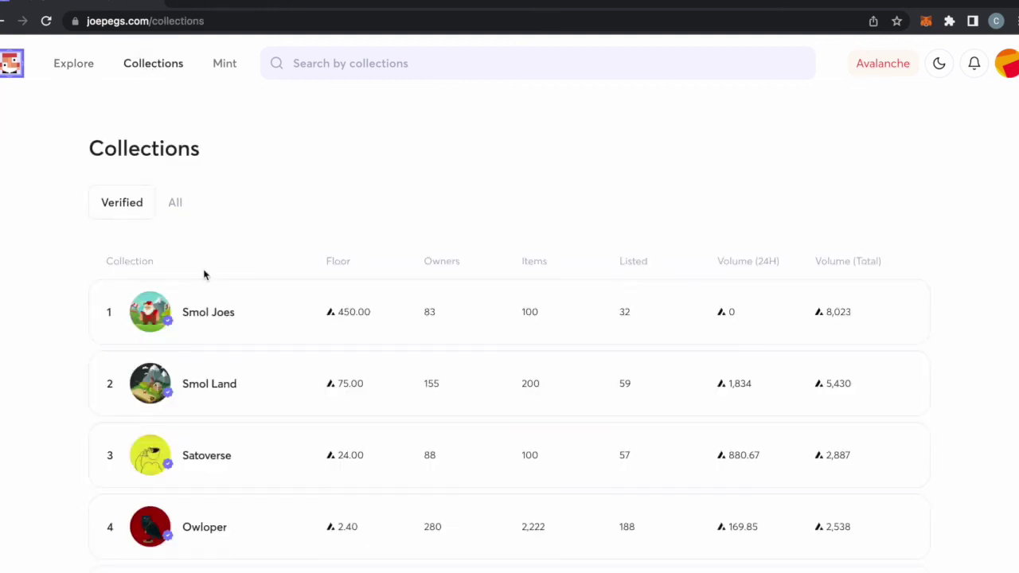
scroll(204, 275, down, 5)
scroll(205, 275, up, 5)
Open the connected wallet's own Joepegs profile and look through the NFTs it owns
click(1011, 63)
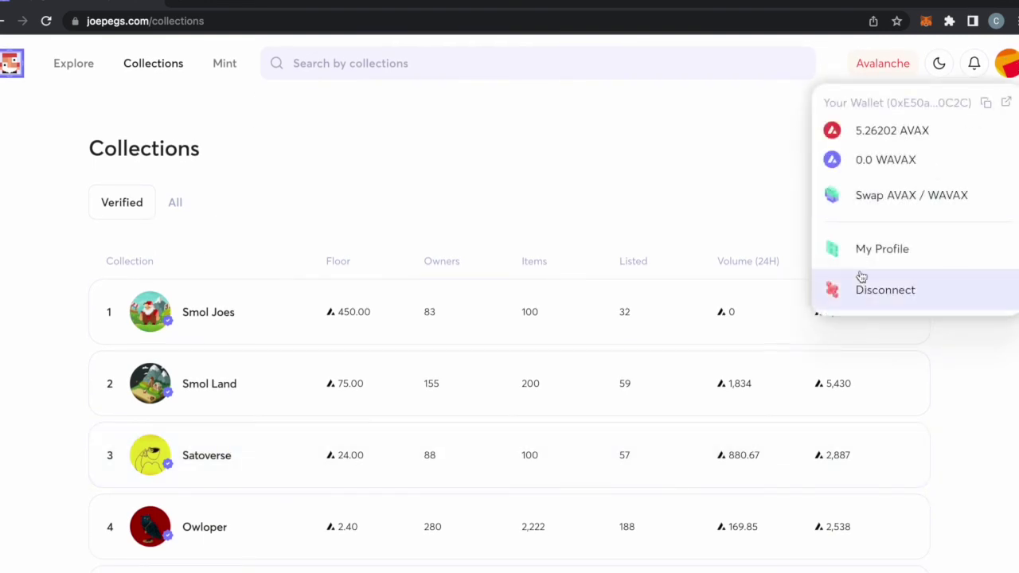
click(870, 247)
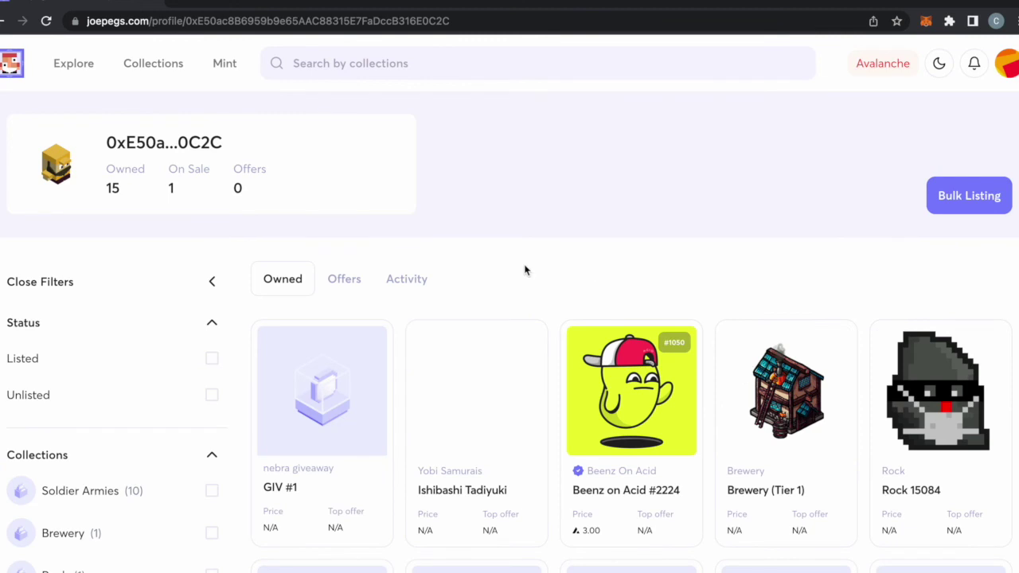
scroll(430, 271, down, 5)
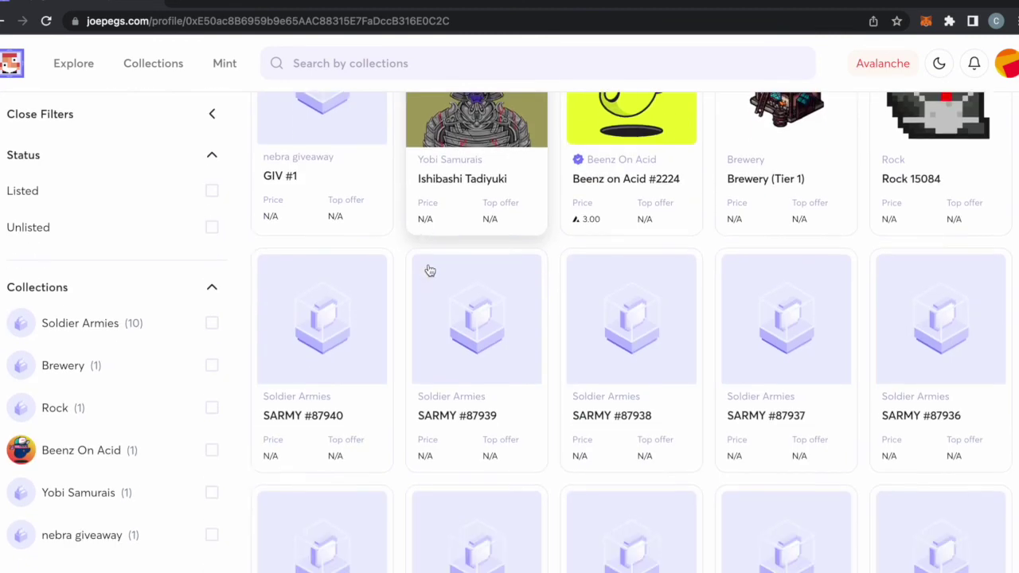
scroll(429, 271, down, 3)
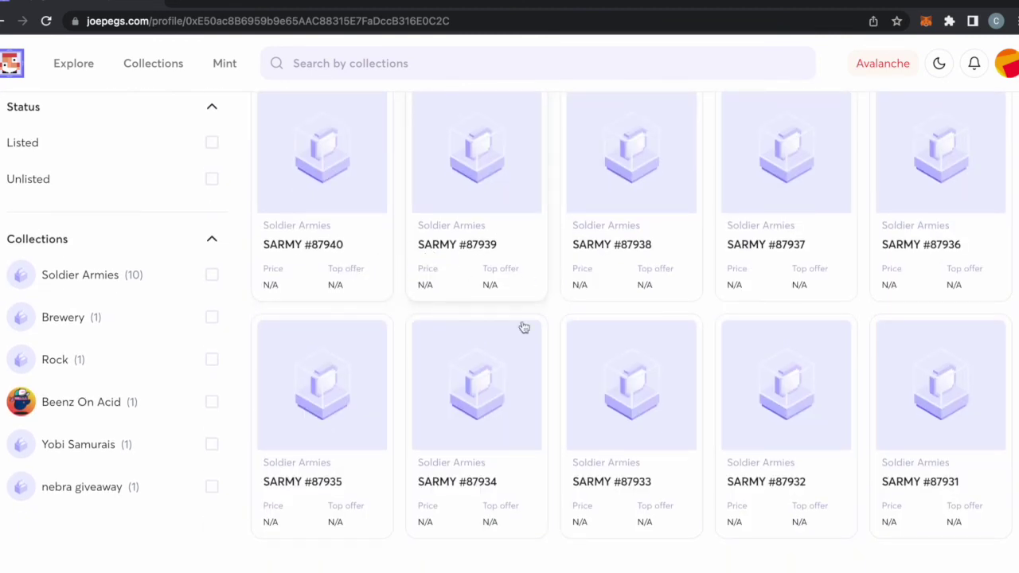
scroll(564, 363, up, 3)
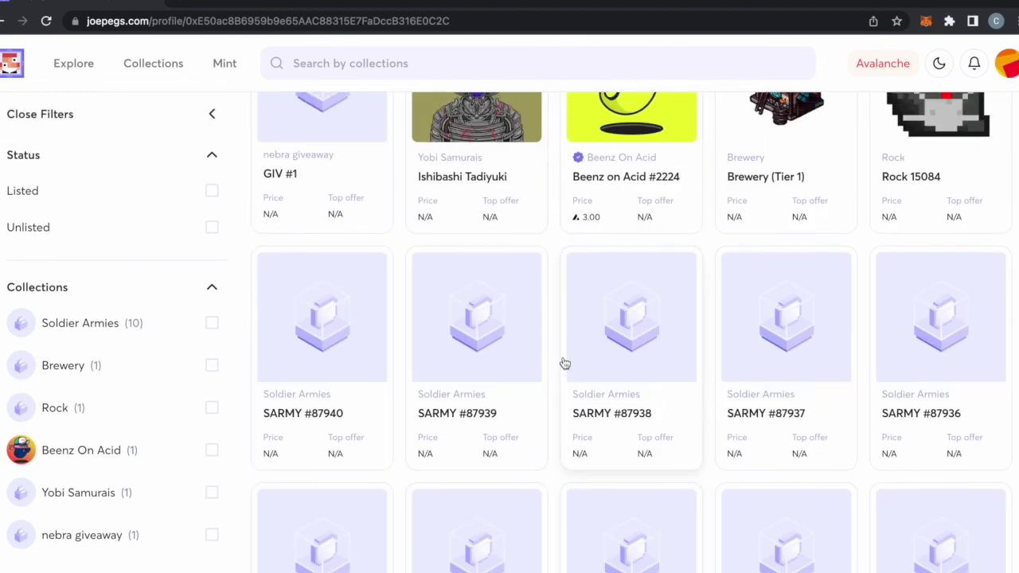
scroll(565, 363, up, 2)
scroll(564, 363, down, 2)
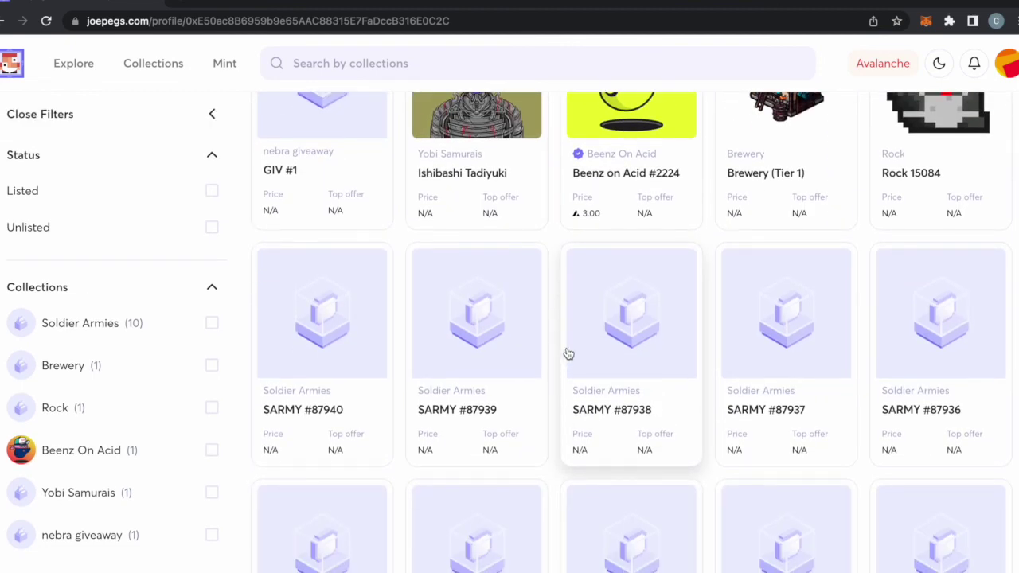
scroll(567, 355, up, 4)
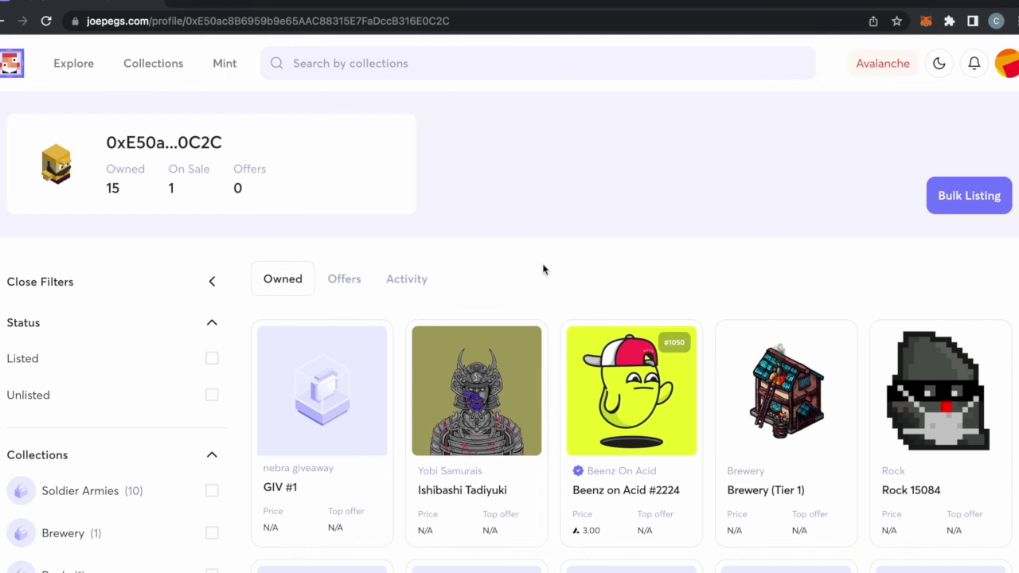